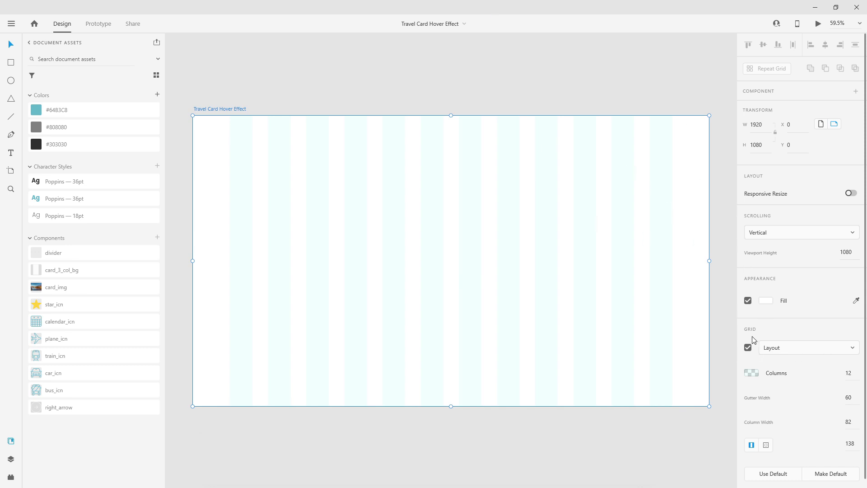
Zoom in on the empty 1920×1080 Travel Card Hover Effect artboard with its 12-column grid.
scroll(780, 358, down, 1)
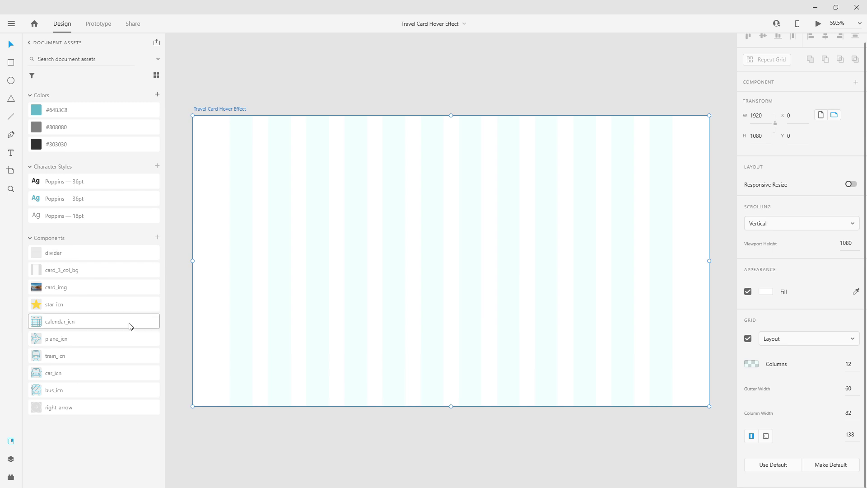
scroll(240, 221, up, 2)
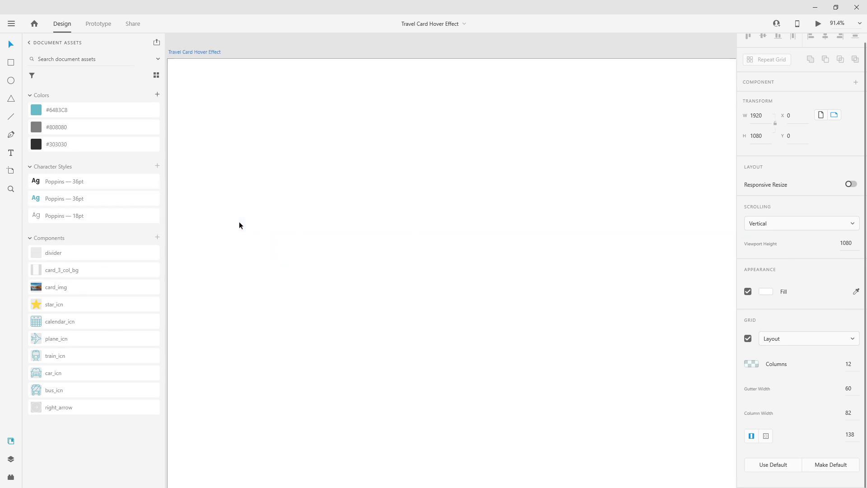
Place a card_3_col_bg card instance on the artboard at X 138, Y 175.
drag(85, 274, 253, 252)
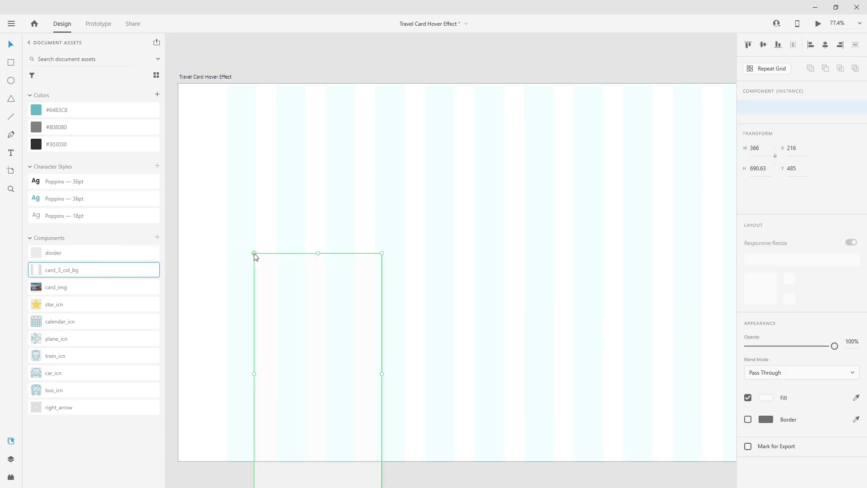
drag(346, 298, 306, 193)
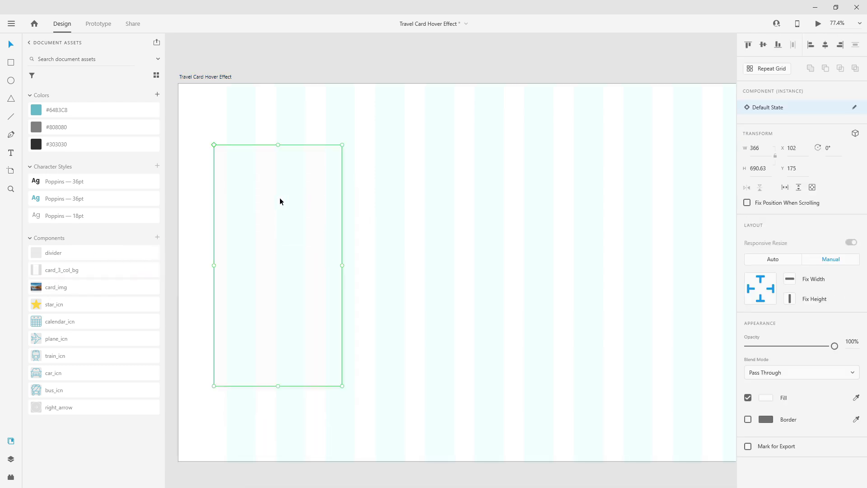
scroll(191, 149, up, 4)
scroll(231, 171, down, 4)
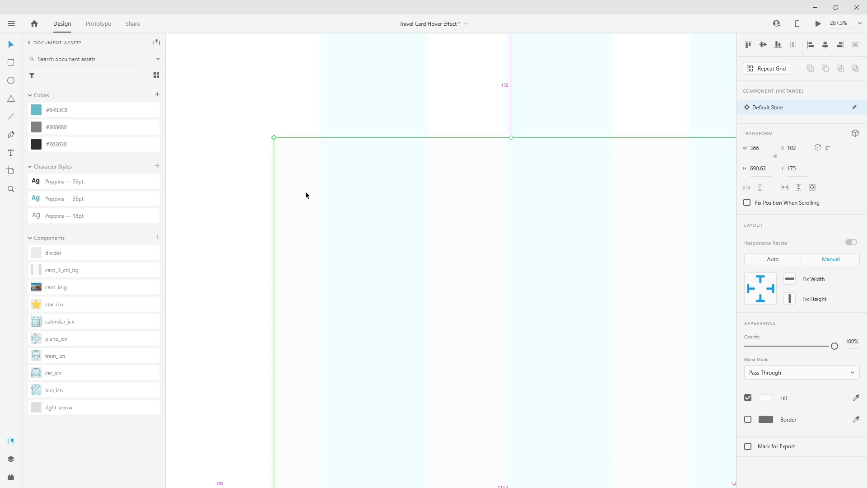
drag(353, 214, 378, 214)
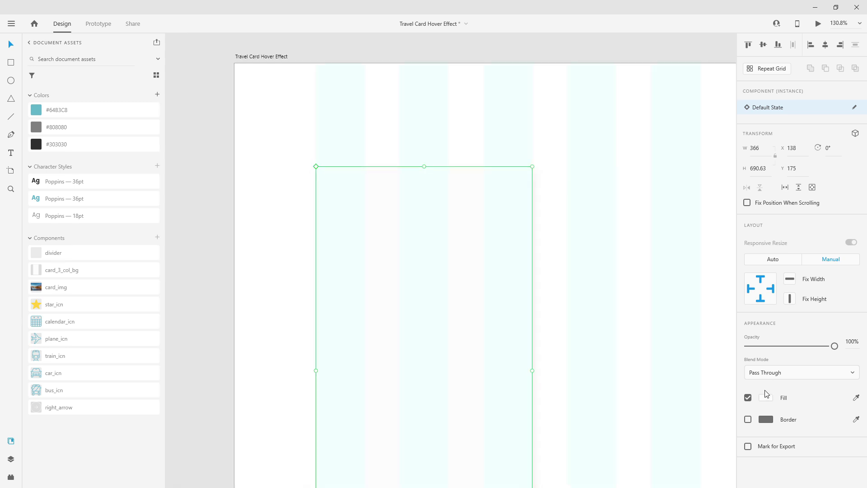
Change the layout grid column colour opacity to 50%.
click(271, 56)
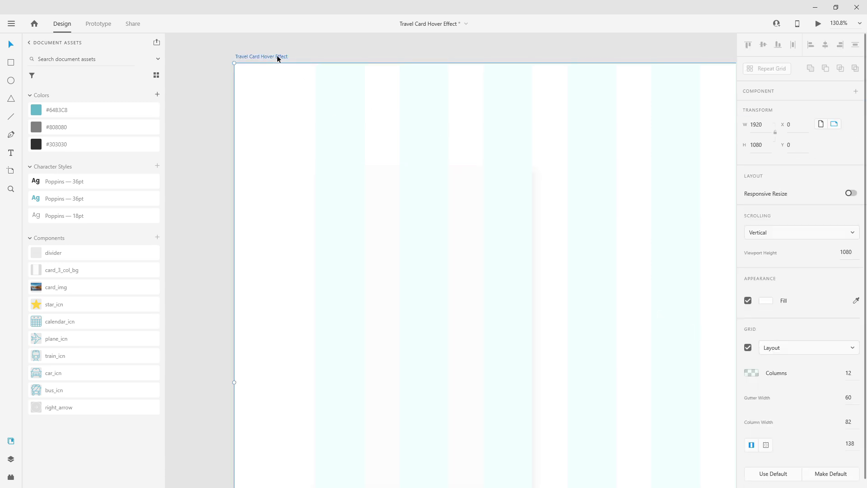
click(751, 373)
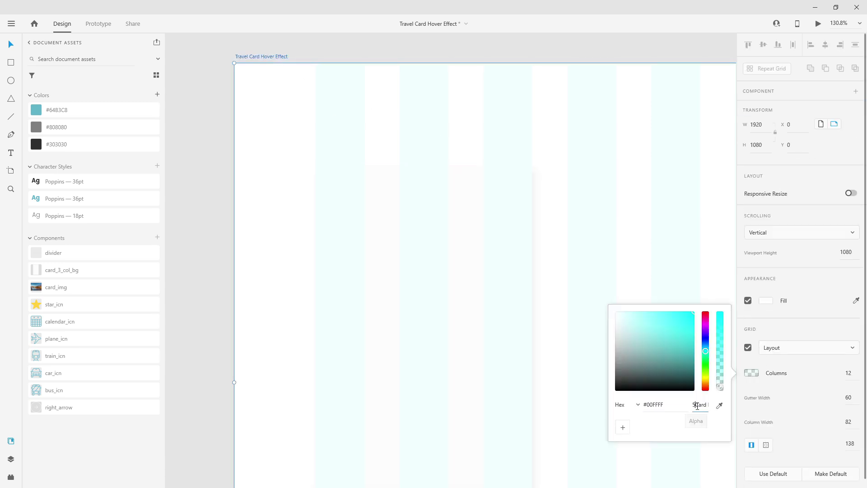
click(698, 404)
text(50%)
key(Return)
scroll(375, 232, down, 3)
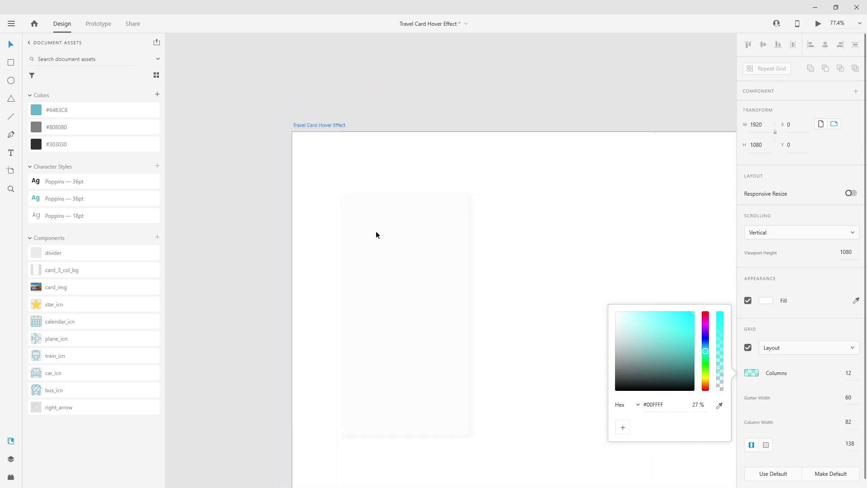
click(398, 265)
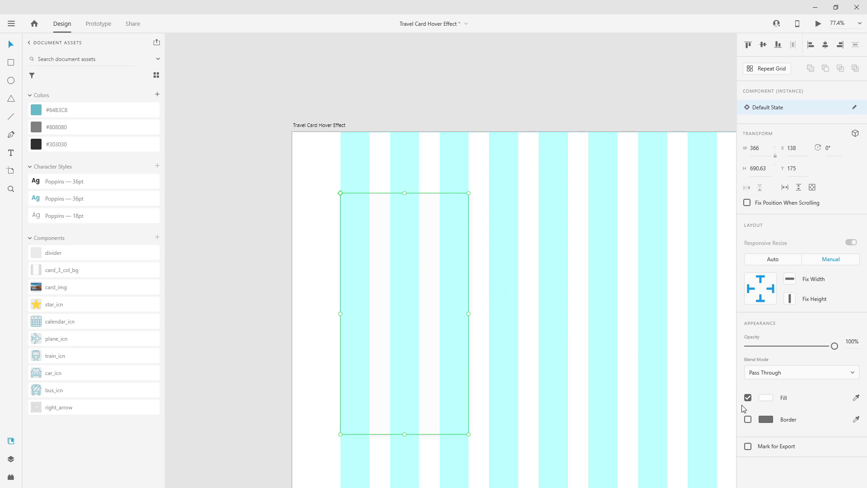
Lower the layout grid column colour opacity further to 10%.
click(331, 125)
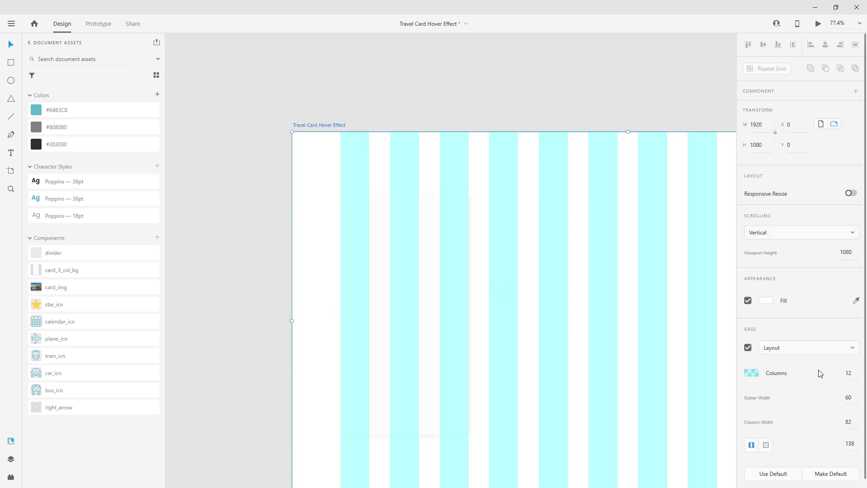
click(752, 374)
click(696, 404)
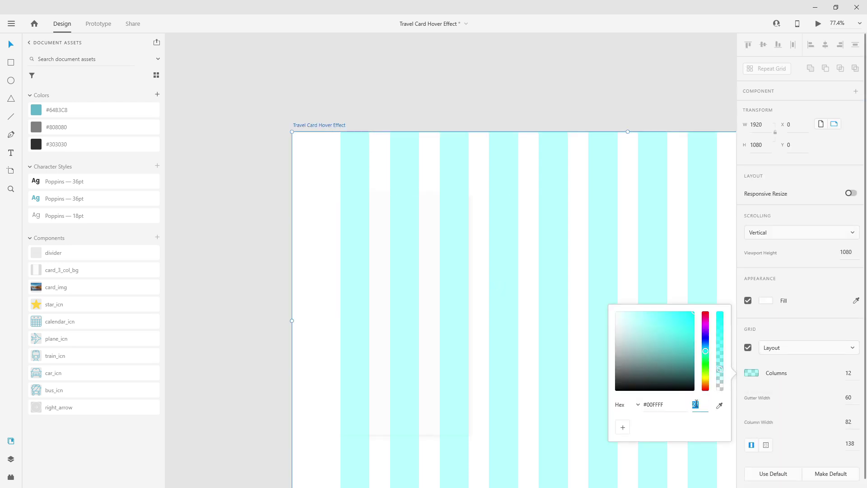
text(10)
key(Return)
click(397, 322)
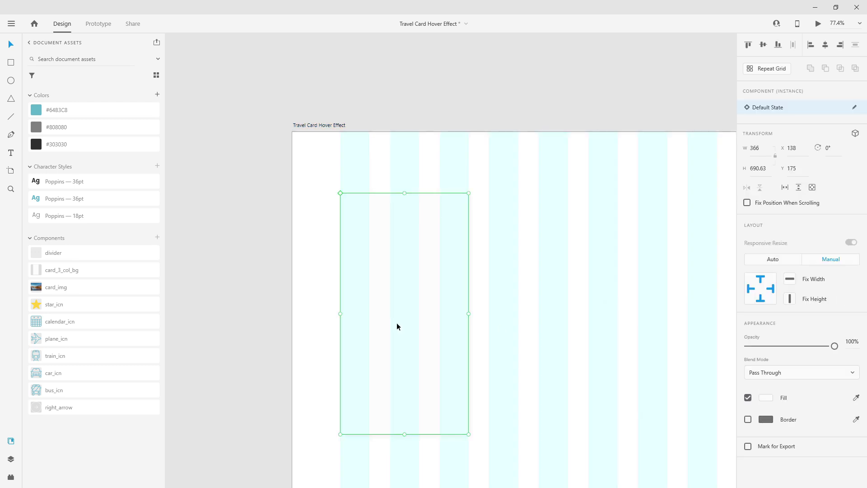
scroll(371, 256, down, 3)
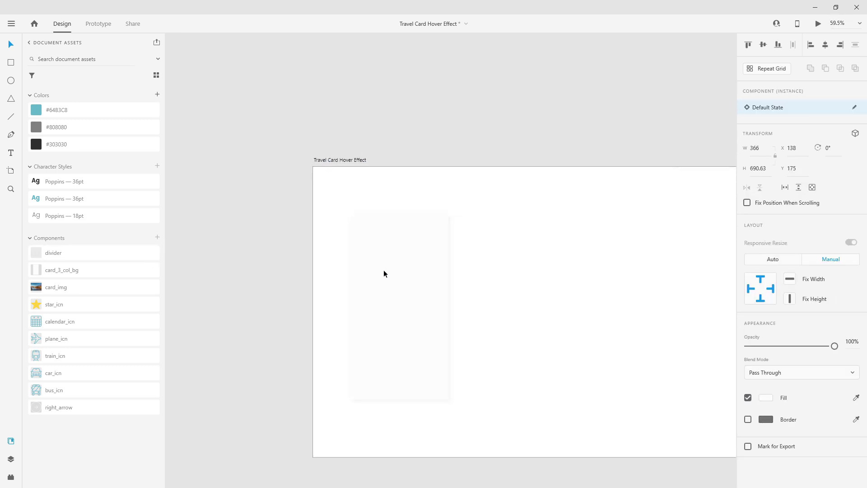
Add the card_img photo atop the card and move card and photo down together.
drag(77, 286, 388, 195)
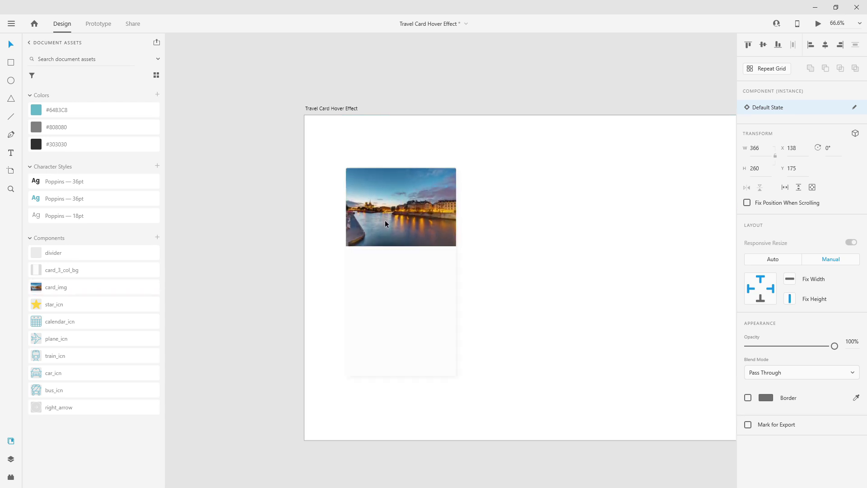
scroll(385, 221, up, 5)
scroll(385, 221, down, 2)
key(ctrl+shift+apostrophe)
shift+click(414, 248)
drag(414, 255, 415, 264)
scroll(385, 193, down, 3)
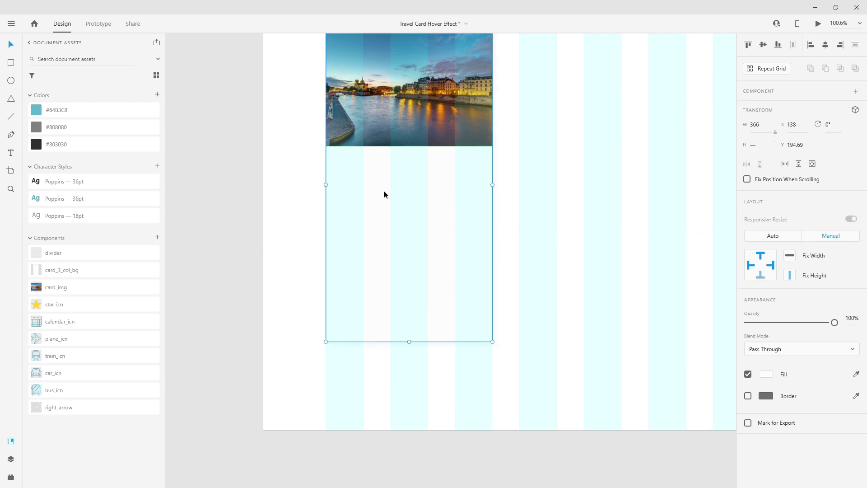
Combine card and photo into a component, then select the photo shape inside it.
key(ctrl+k)
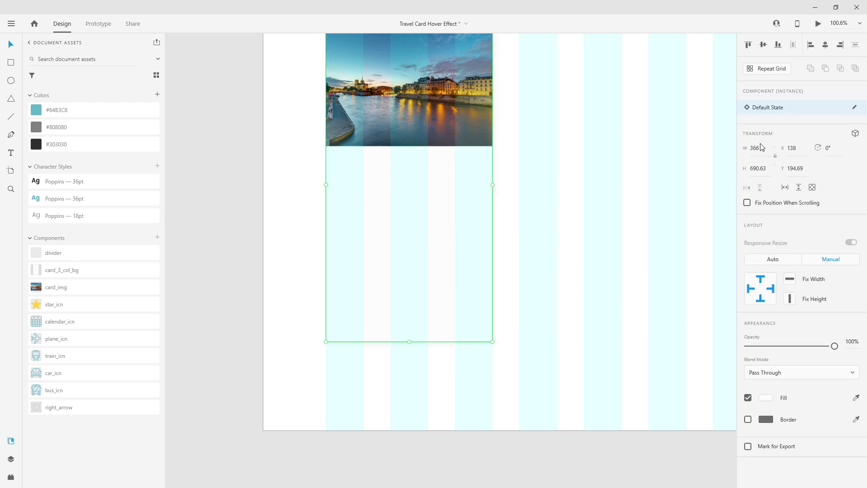
double_click(423, 80)
scroll(542, 176, up, 3)
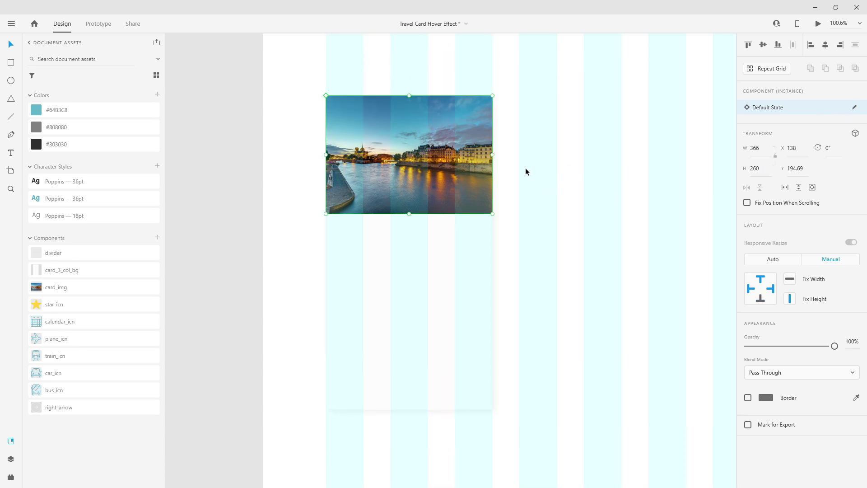
double_click(385, 136)
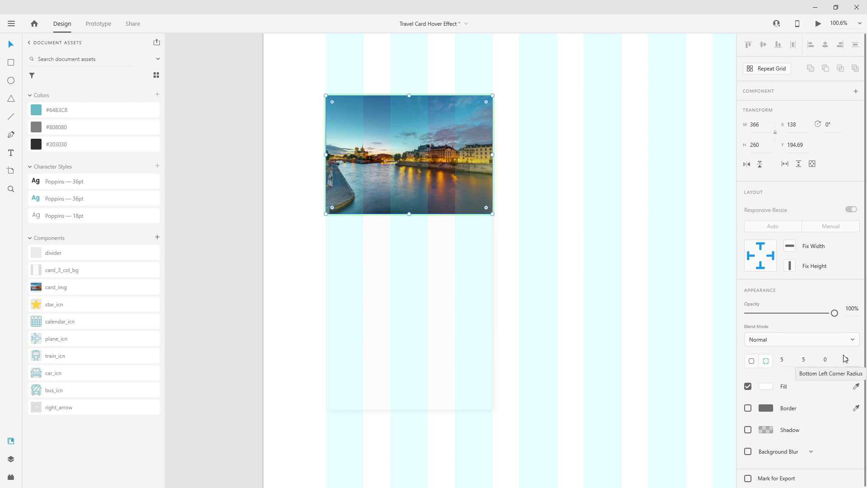
Add star_icn below the photo, ungroup card_3_col_bg and fit card_img's bounds to content.
drag(71, 305, 351, 258)
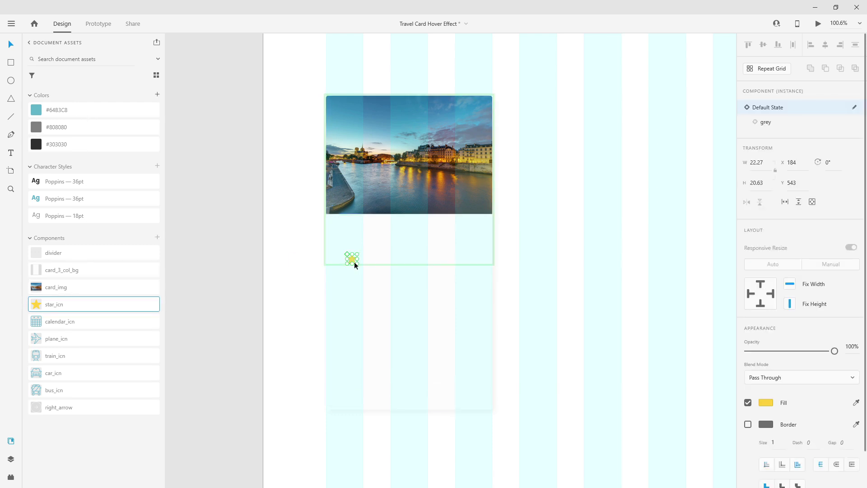
scroll(355, 266, up, 5)
click(11, 458)
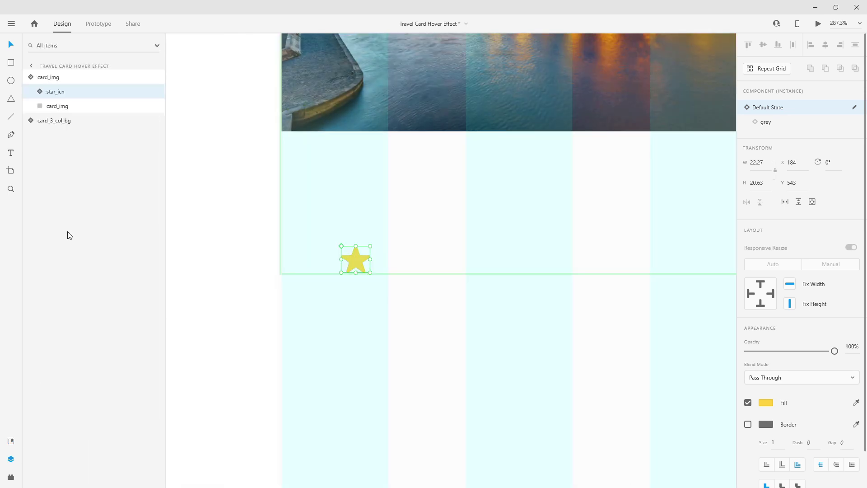
drag(61, 91, 64, 107)
right_click(58, 122)
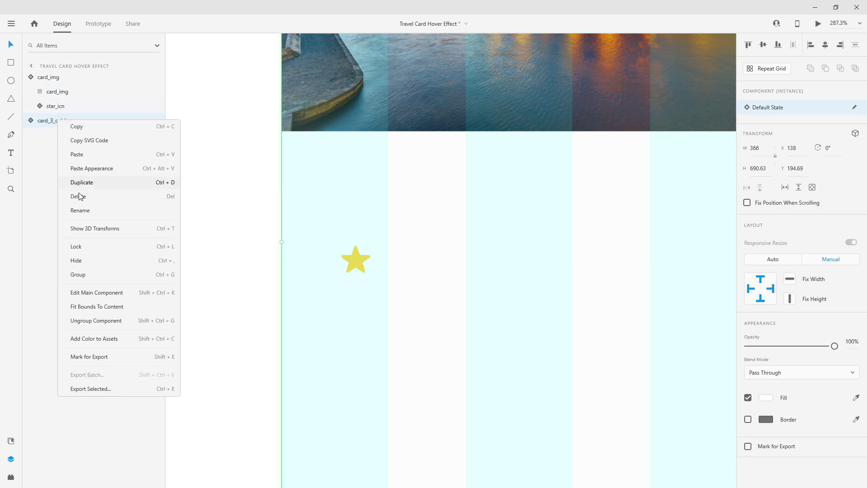
click(110, 321)
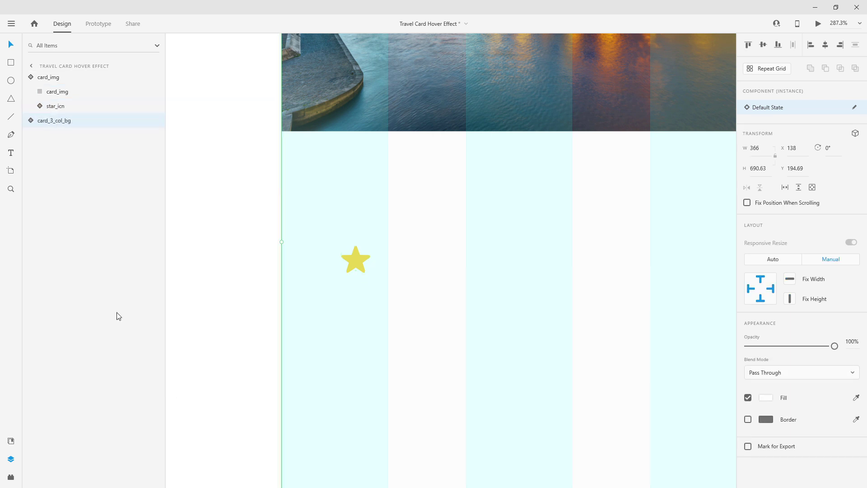
right_click(66, 80)
click(105, 275)
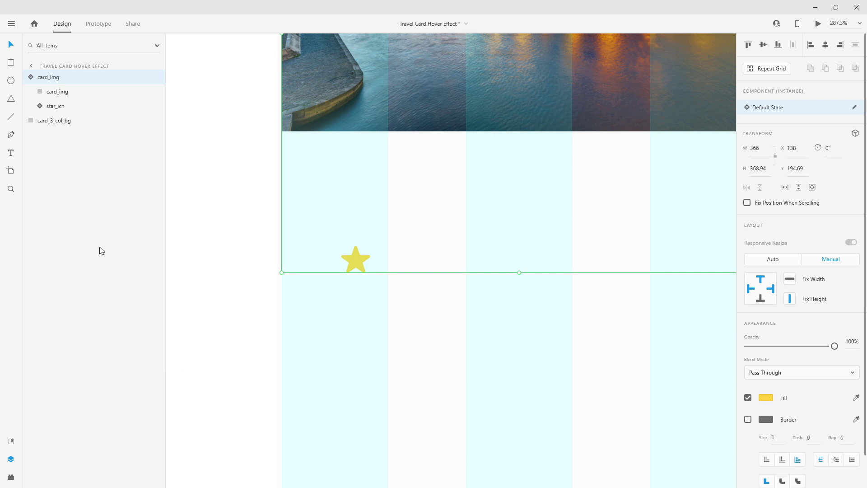
Position the yellow star at X 148, Y 484.69 just below the photo.
click(68, 92)
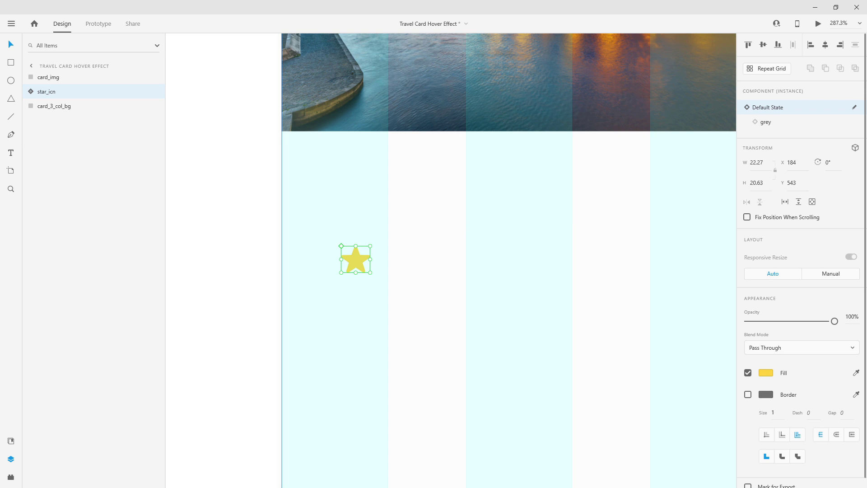
drag(362, 261, 330, 179)
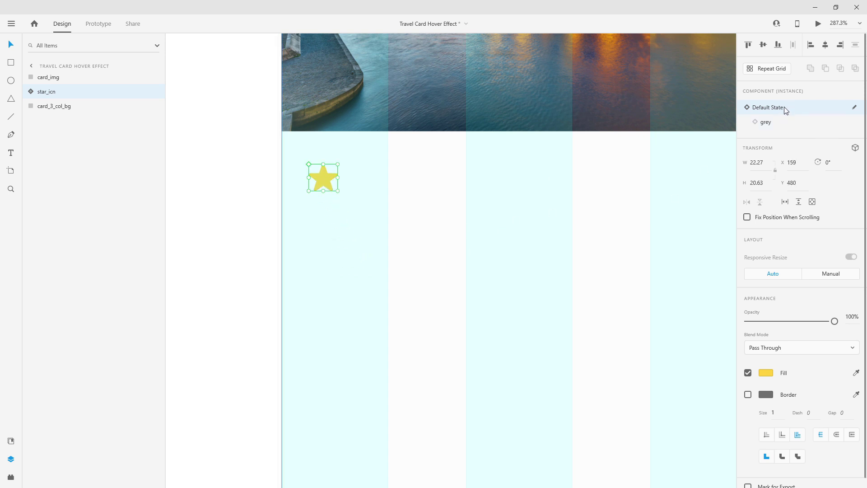
click(781, 123)
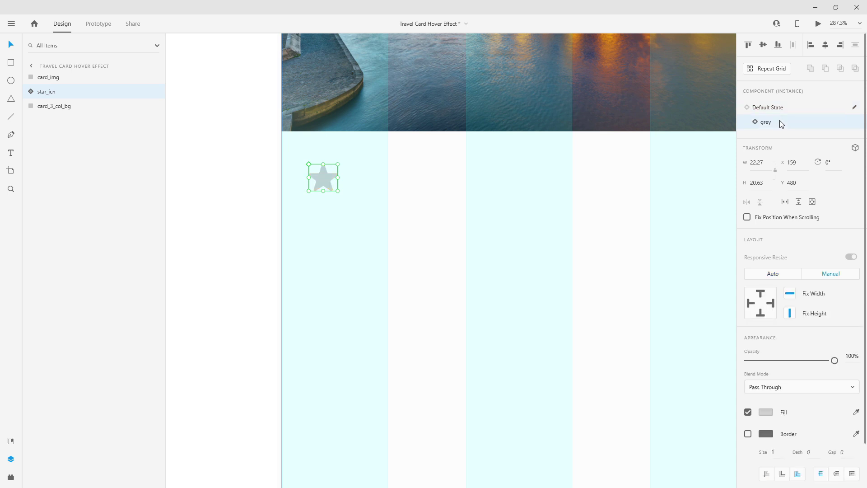
click(781, 108)
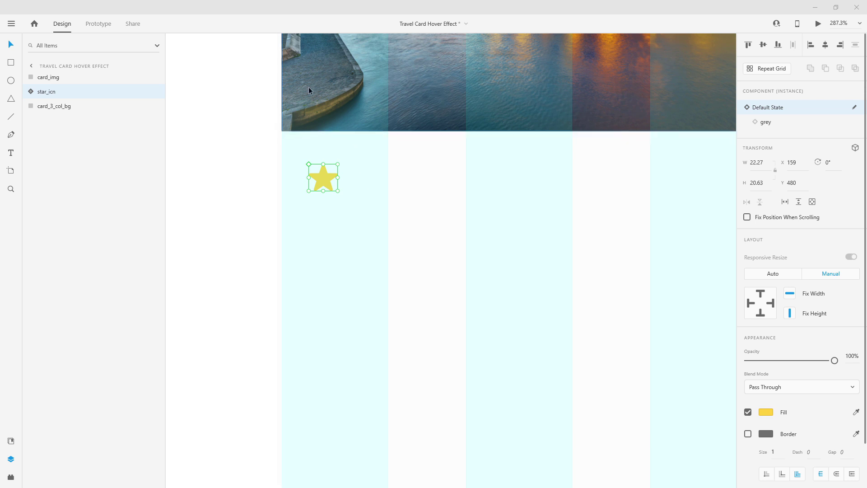
drag(326, 179, 308, 152)
key(shift+Down)
key(shift+Down)
key(shift+Down)
key(shift+Down)
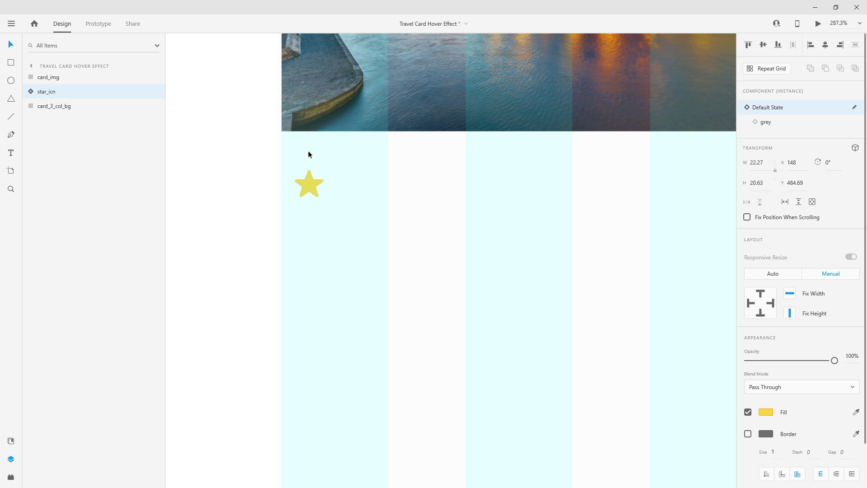
Repeat the star into a row of five with tighter spacing.
click(771, 69)
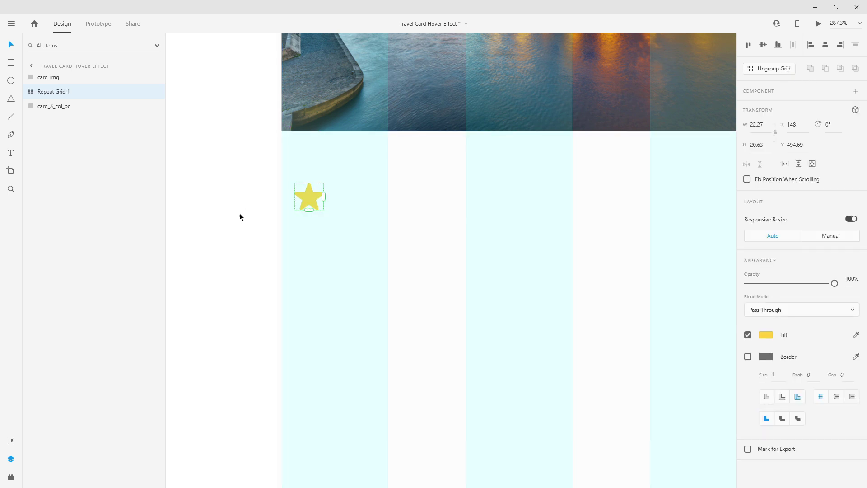
drag(591, 196, 550, 196)
scroll(290, 207, down, 3)
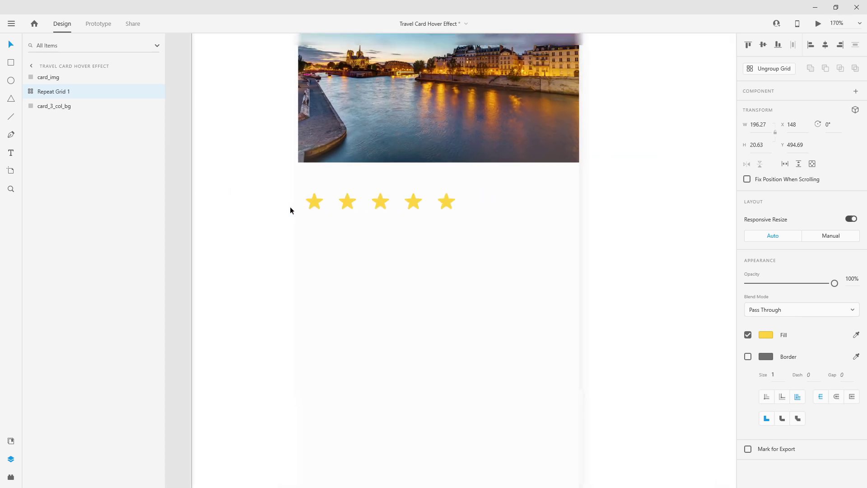
drag(361, 200, 345, 200)
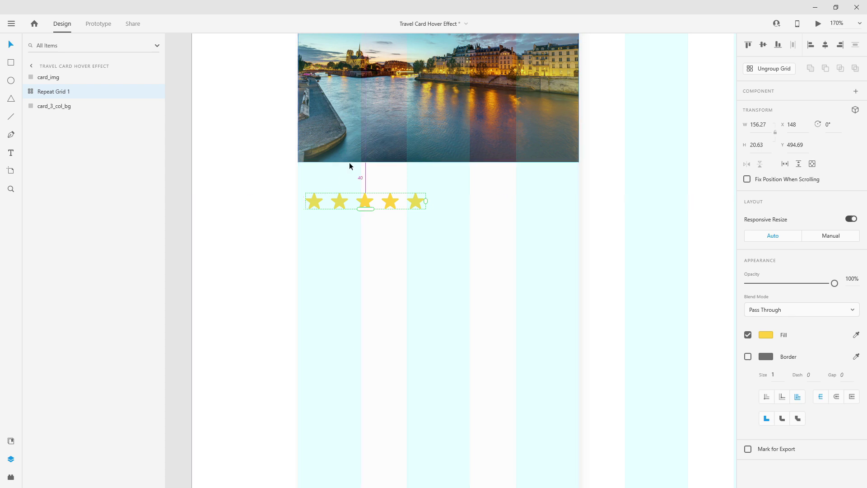
Ungroup the grid, group the five stars as 'stars', and make the fifth star grey.
right_click(55, 91)
click(90, 261)
key(ctrl+g)
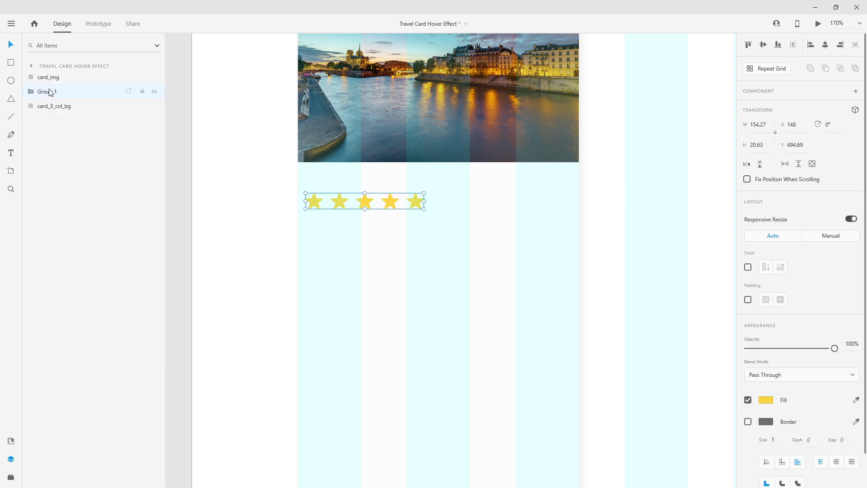
double_click(52, 92)
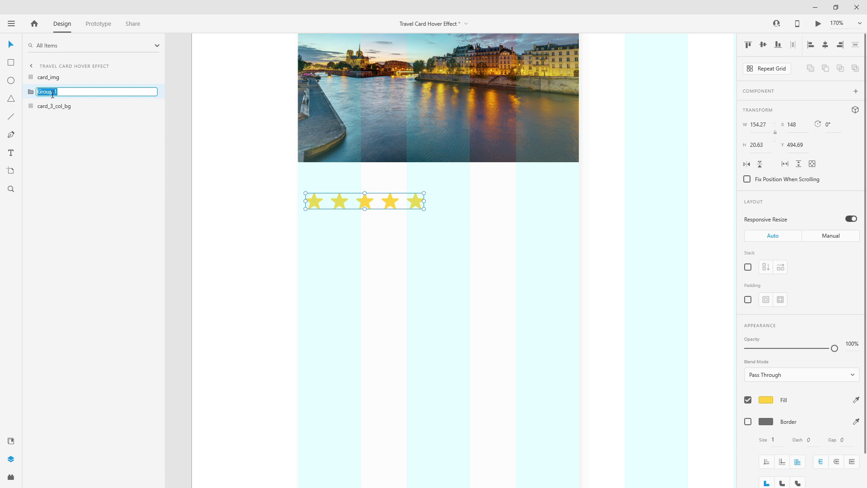
text(st)
key(Return)
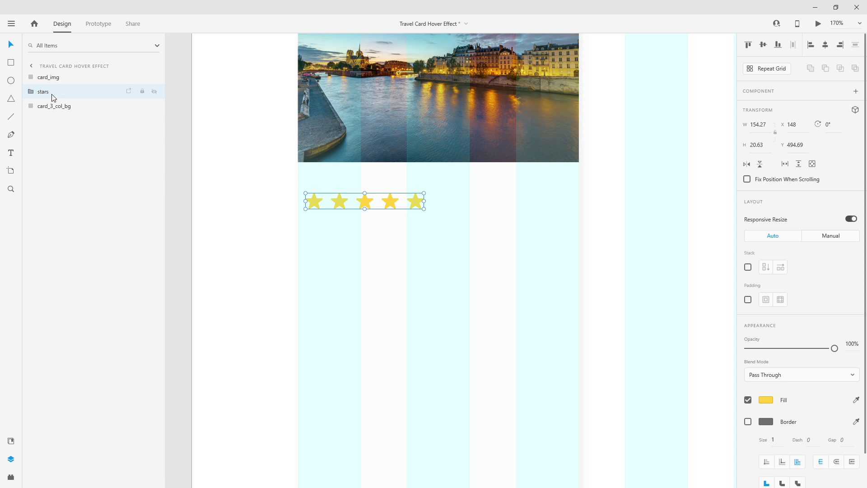
double_click(417, 202)
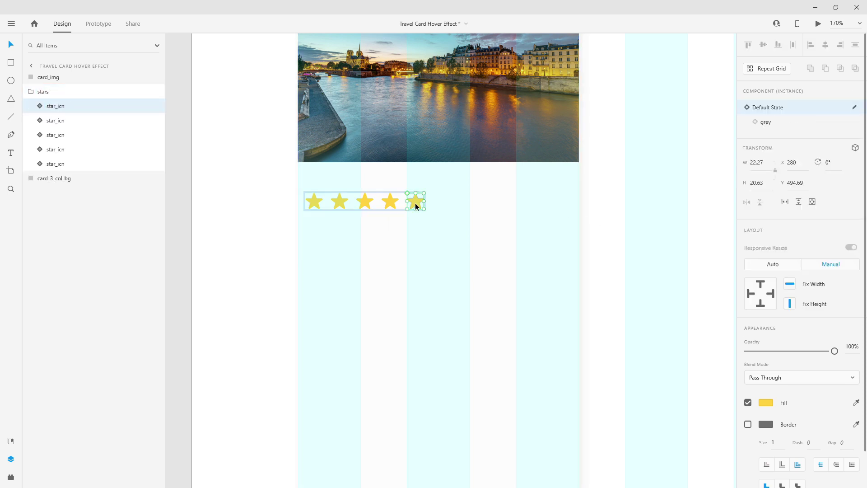
click(793, 125)
click(35, 91)
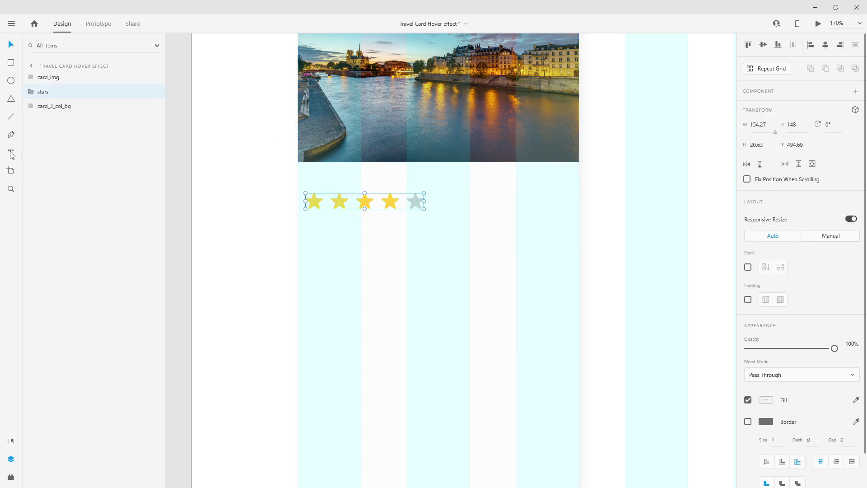
Add a 'Paris' heading in Poppins Bold 36 at X 148, Y 535 under the stars.
click(328, 248)
text(Paris)
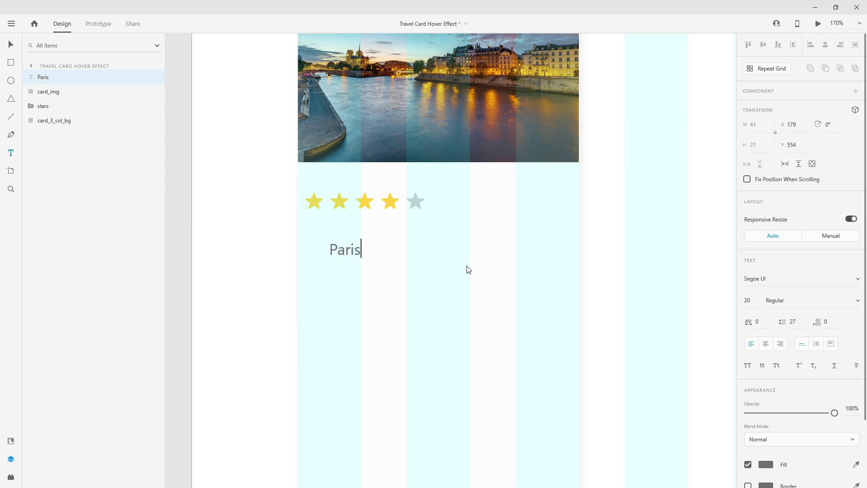
key(Escape)
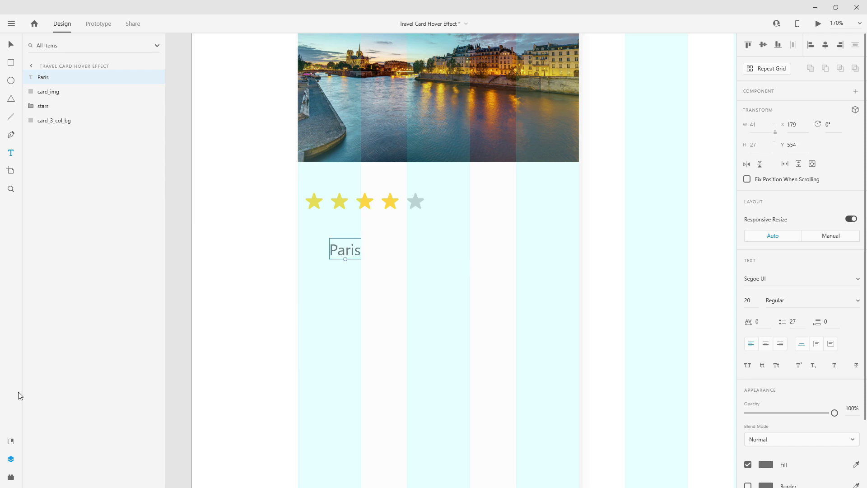
click(7, 445)
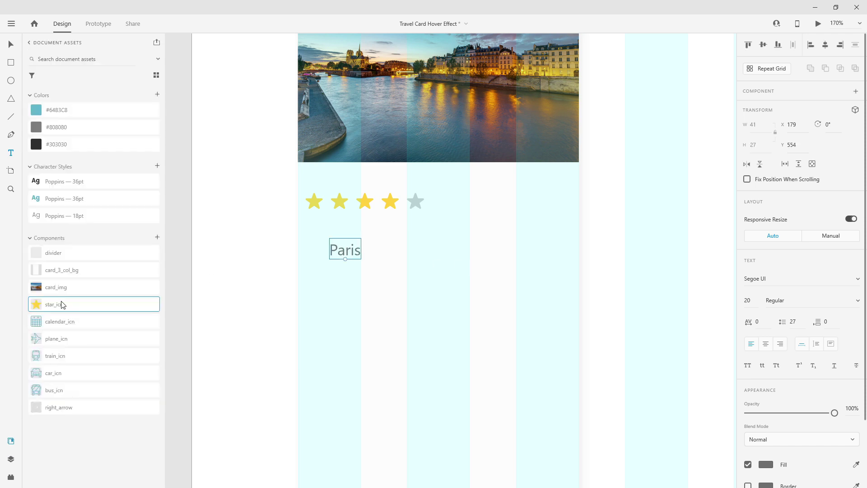
click(89, 182)
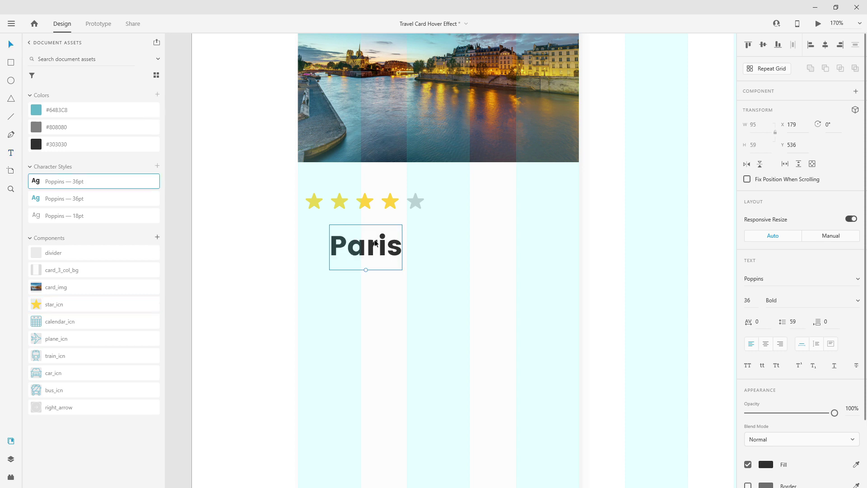
drag(386, 244, 360, 247)
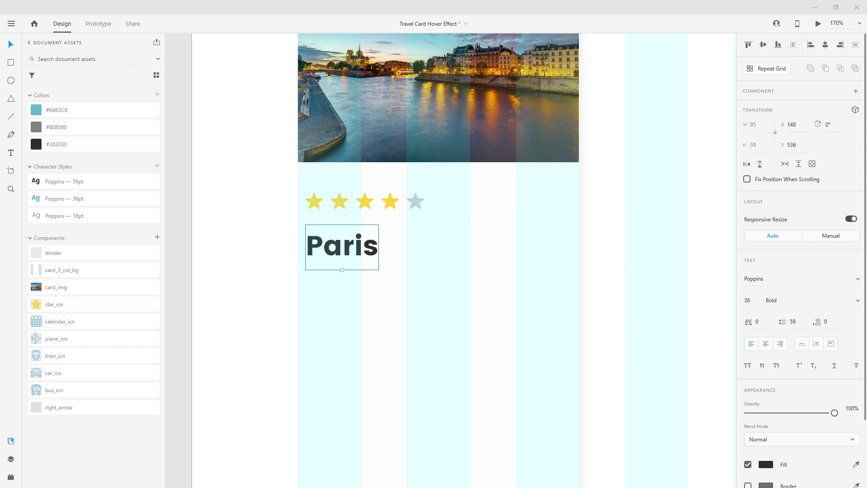
drag(349, 242, 350, 227)
key(shift+Down)
key(shift+Down)
scroll(412, 195, down, 2)
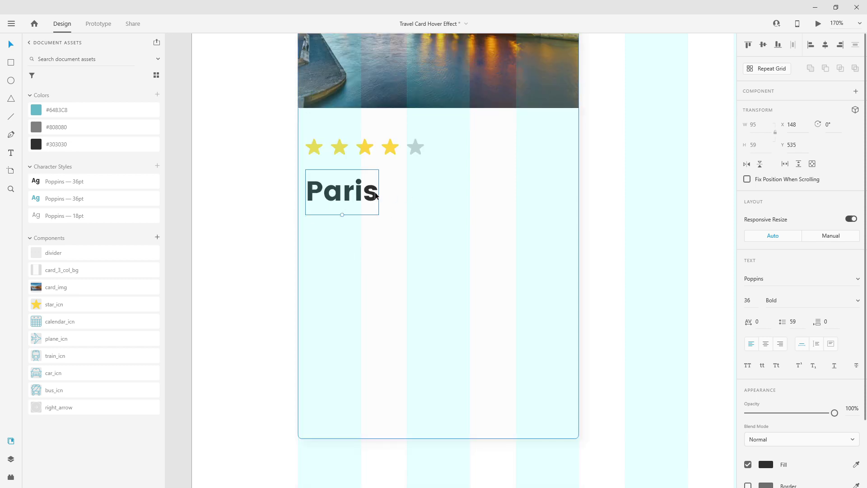
Duplicate Paris into a Poppins Light 18 subtitle 'Explore the city of lights' at Y 604.
drag(361, 209, 361, 281)
click(64, 216)
drag(311, 256, 316, 242)
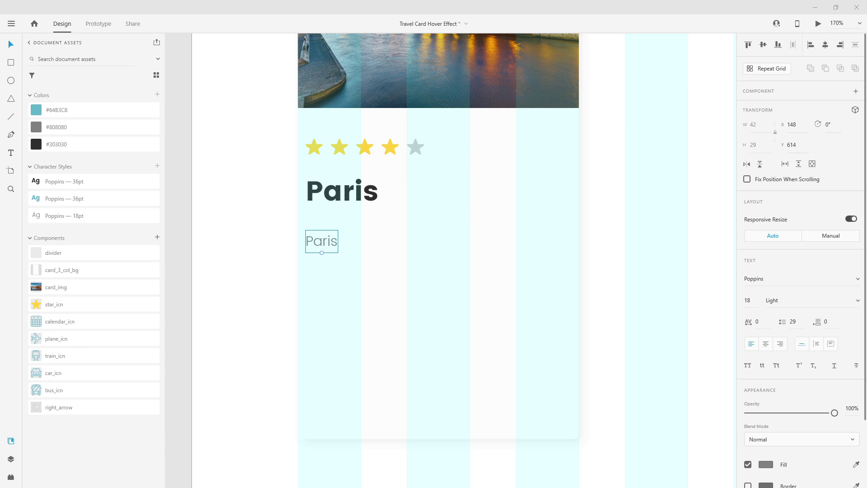
drag(325, 240, 326, 229)
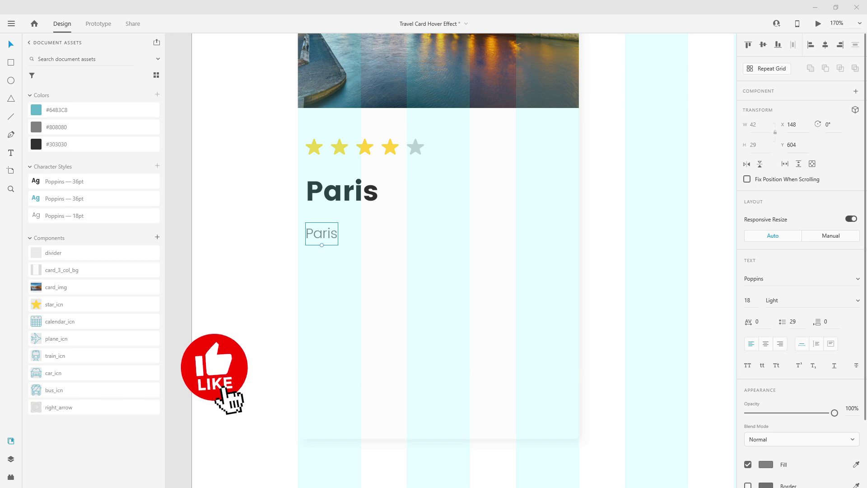
double_click(324, 236)
text(Explore the city of lights)
key(Escape)
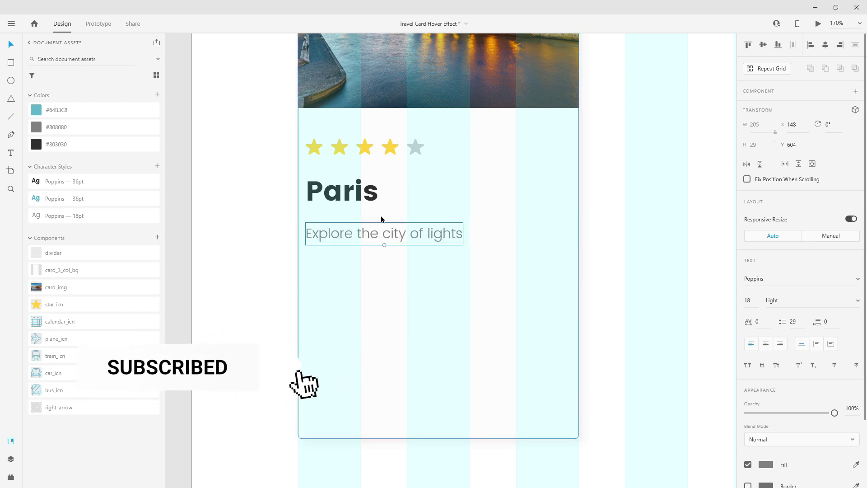
scroll(381, 218, down, 1)
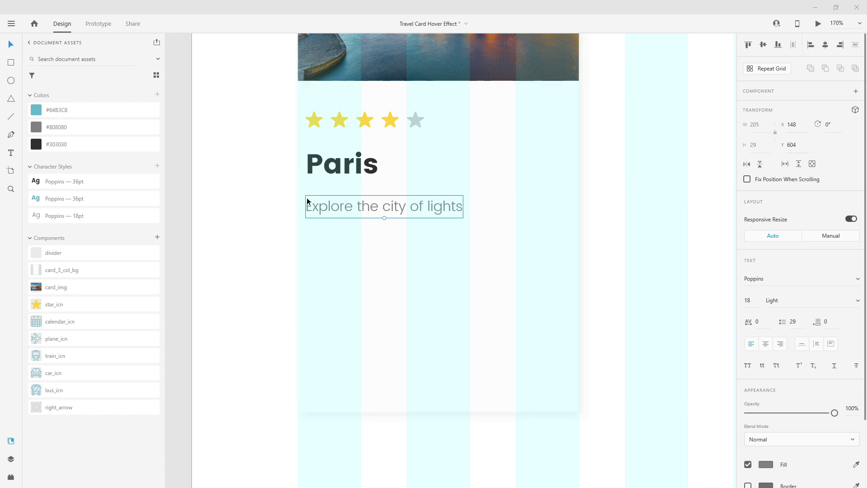
Group Paris and its subtitle as 'text' and order it below the stars group.
click(10, 459)
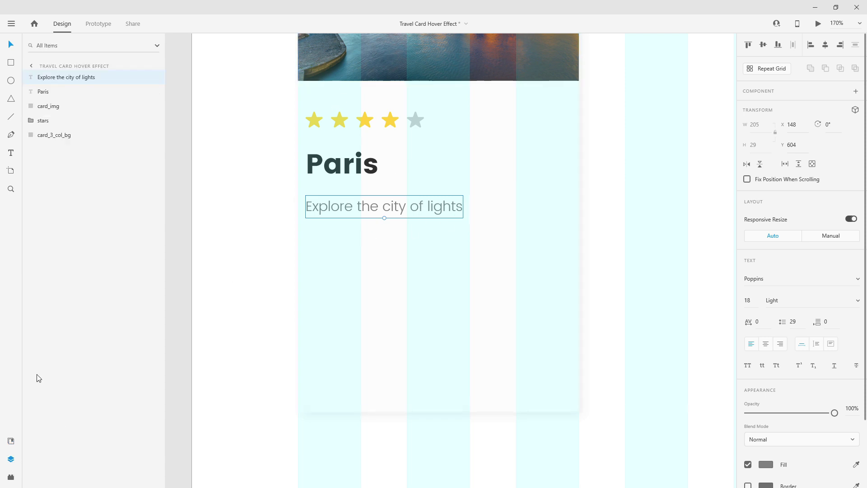
mouse_move(58, 93)
mouse_down()
mouse_move(70, 93)
mouse_move(69, 84)
mouse_up()
shift+click(69, 89)
key(ctrl+g)
double_click(54, 77)
text(text)
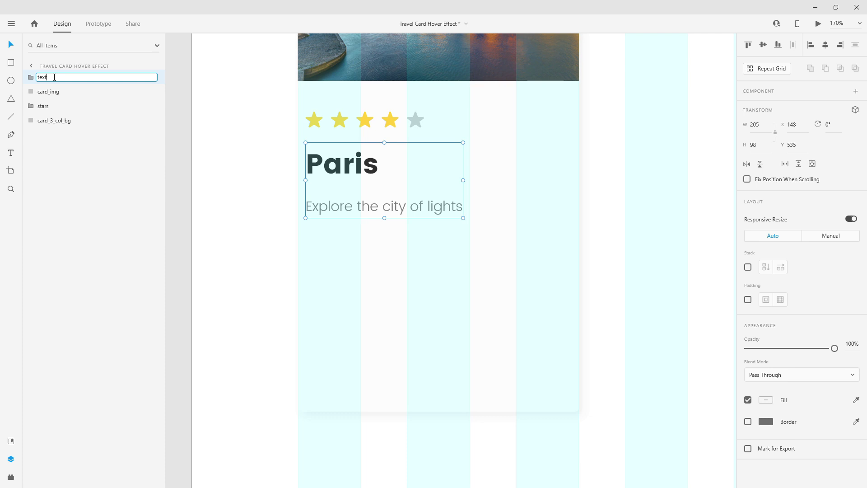
key(Return)
drag(53, 80, 58, 109)
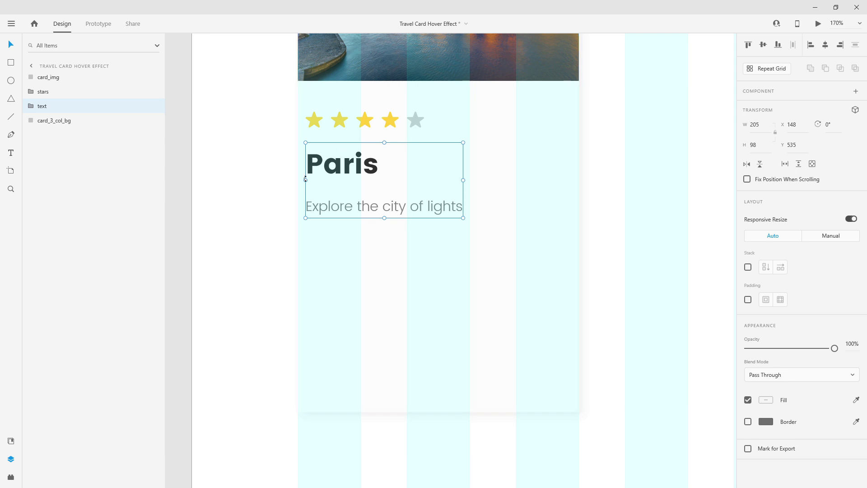
Place the divider on the card above card_3_col_bg and unlink it from its component.
click(8, 441)
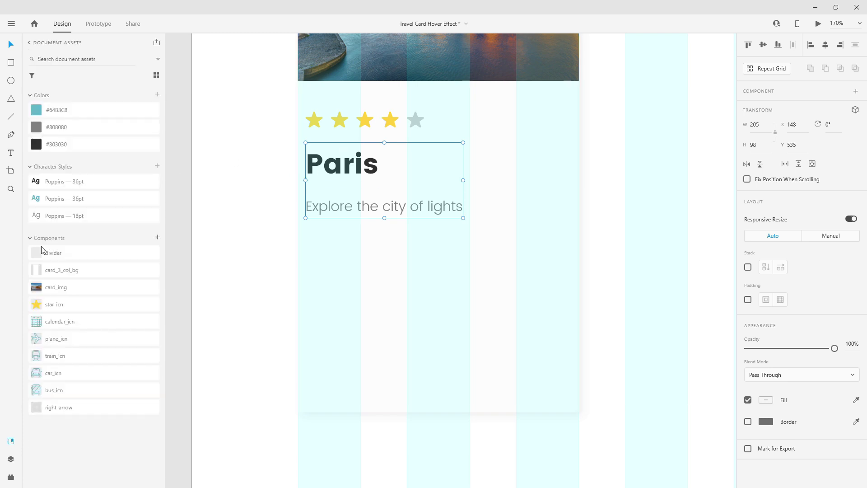
drag(65, 256, 338, 241)
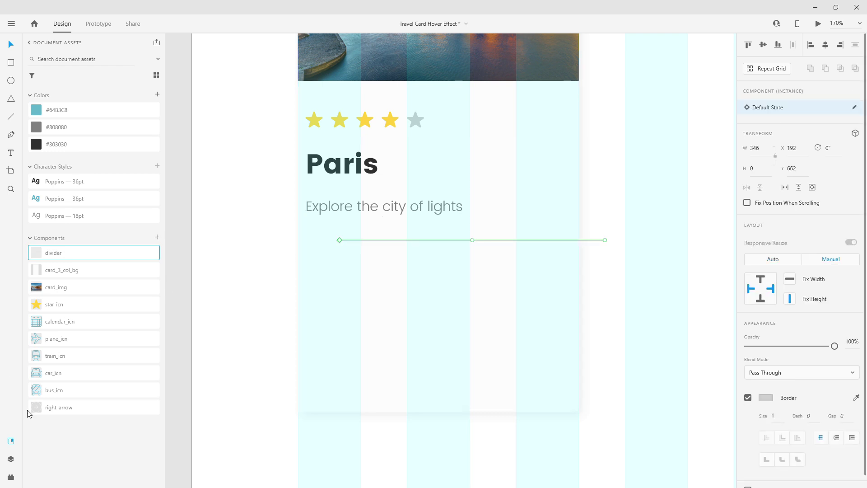
click(11, 459)
drag(70, 83, 60, 122)
right_click(61, 120)
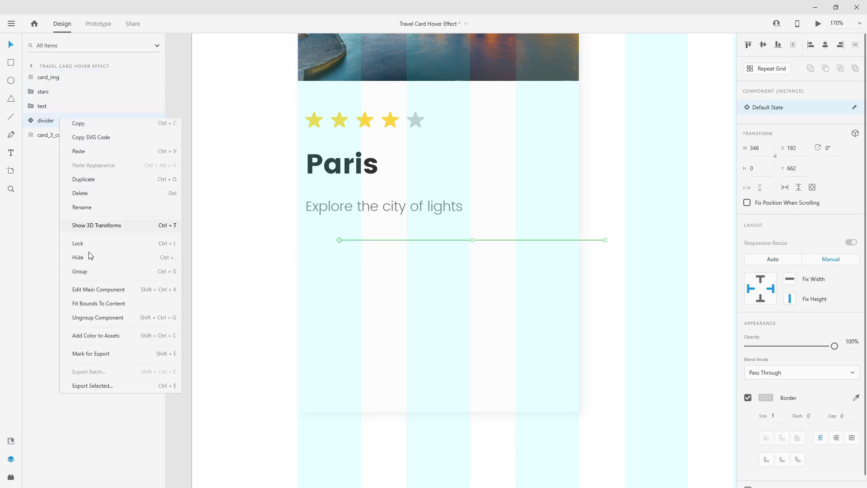
click(98, 317)
Align the 346-wide divider at X 148, Y 653 under the subtitle.
shift+click(53, 135)
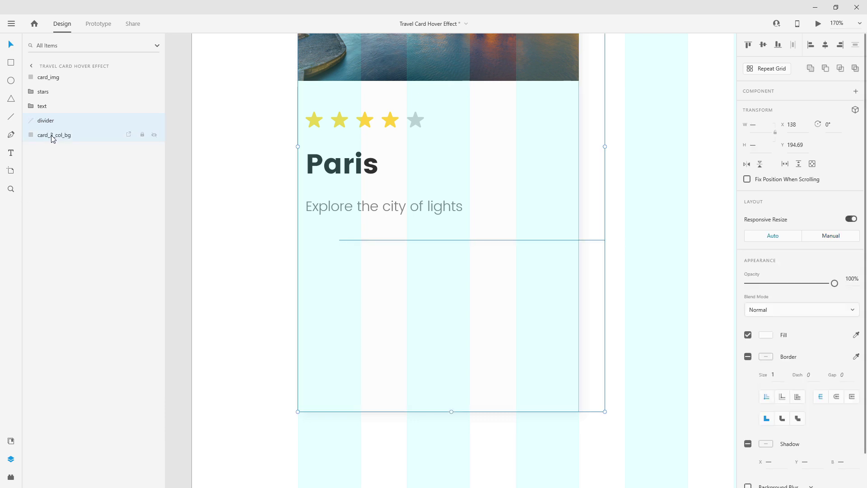
click(51, 120)
drag(515, 242, 480, 243)
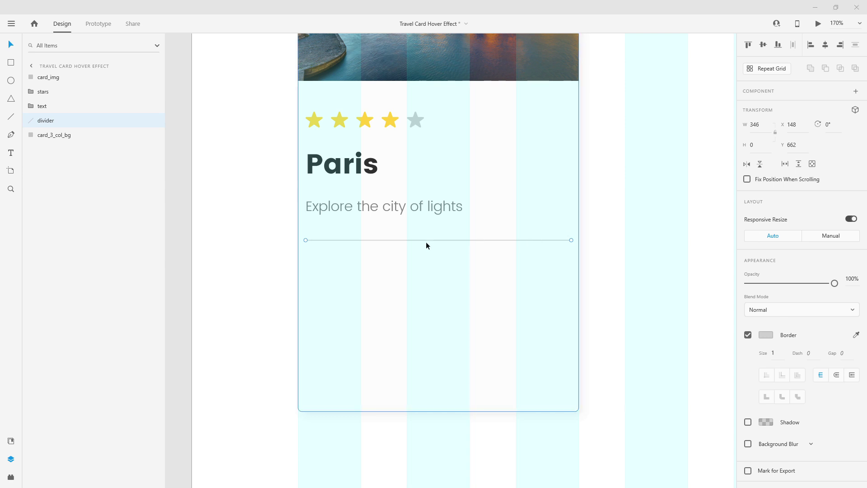
drag(416, 239, 419, 218)
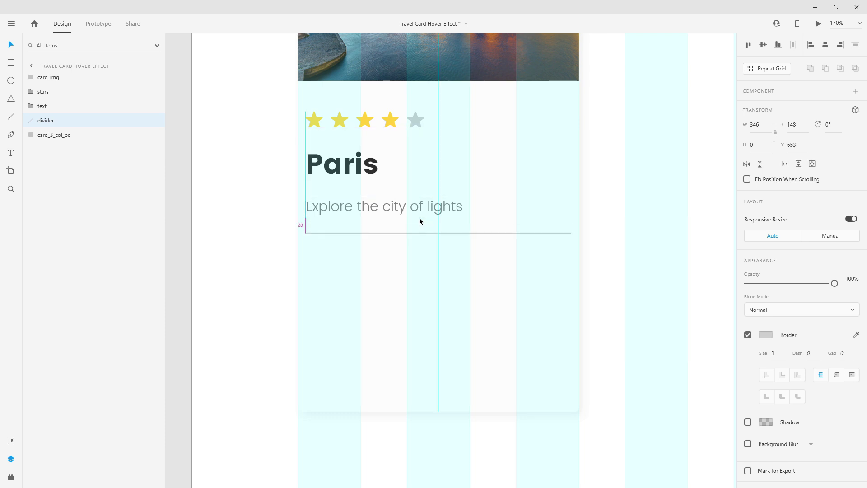
shift+click(437, 278)
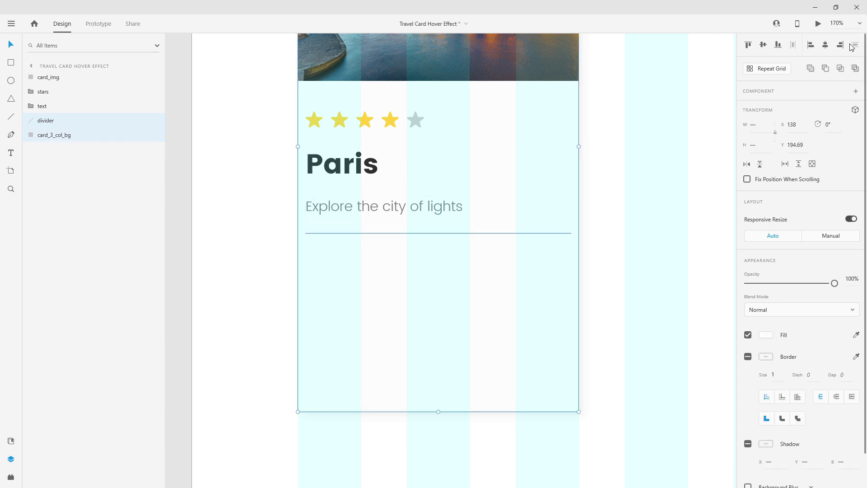
Rename the card_3_col_bg layer to card_bg.
shift+click(56, 135)
double_click(57, 135)
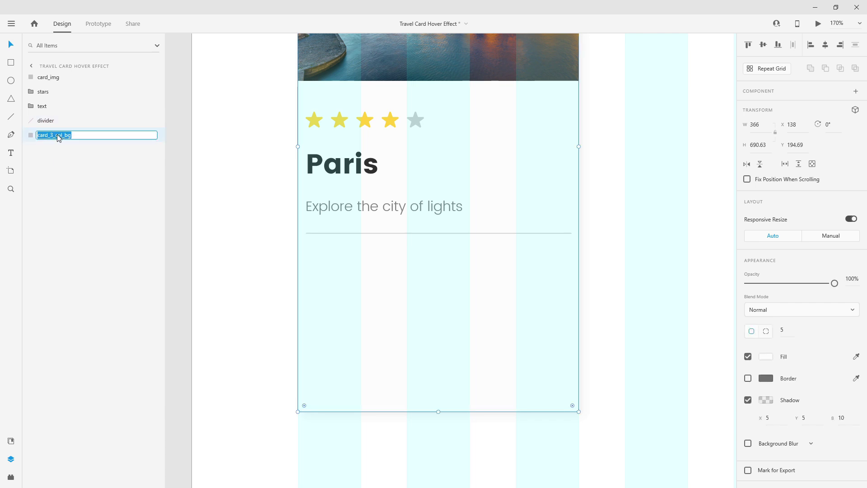
text(card_bg)
key(Return)
Duplicate the divider and move the copy down to Y 798.
scroll(454, 204, up, 3)
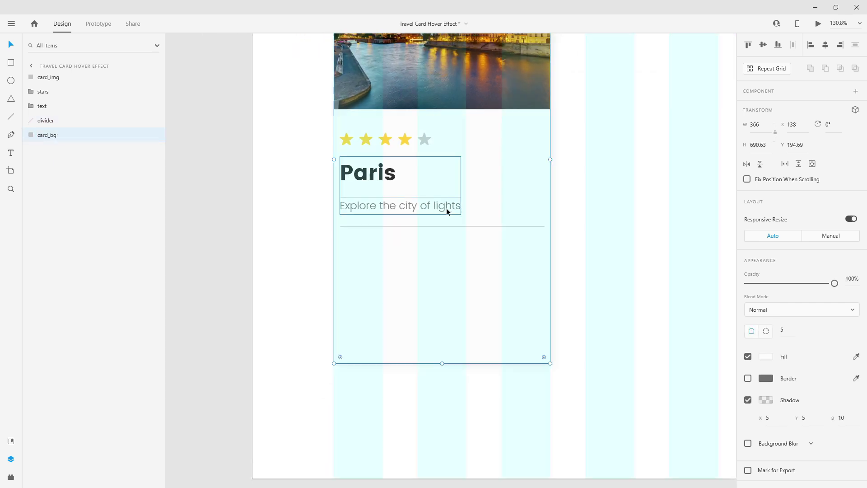
click(429, 228)
key(ctrl+d)
drag(433, 227, 426, 371)
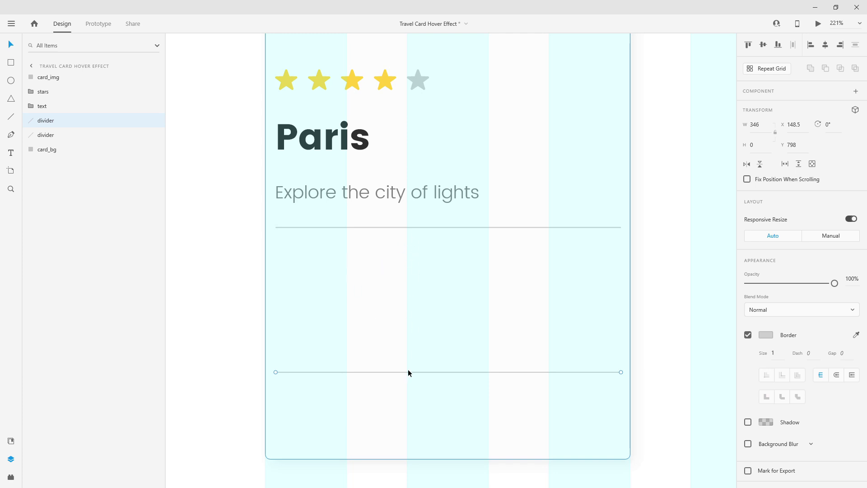
Place a 30×30 calendar_icn icon on the card at X 149, Y 653.
click(11, 440)
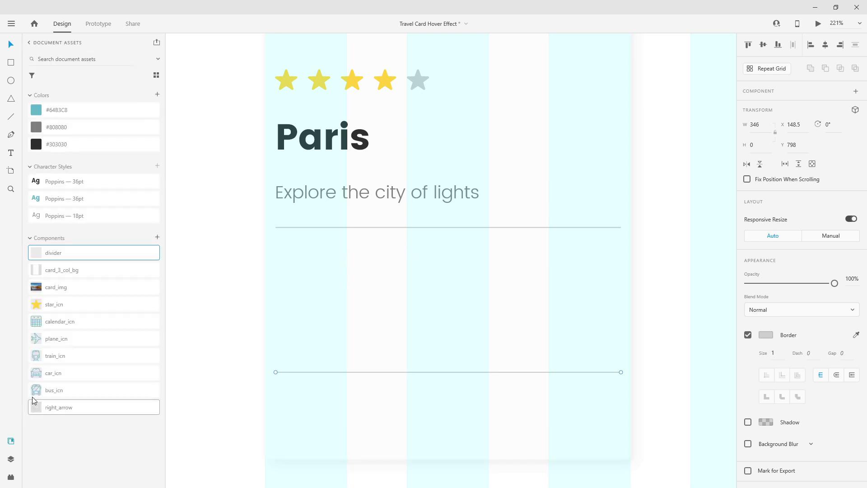
drag(61, 321, 313, 210)
scroll(285, 283, up, 5)
Nudge the calendar icon down 20 px and add a '7 days' text label beside it.
click(311, 294)
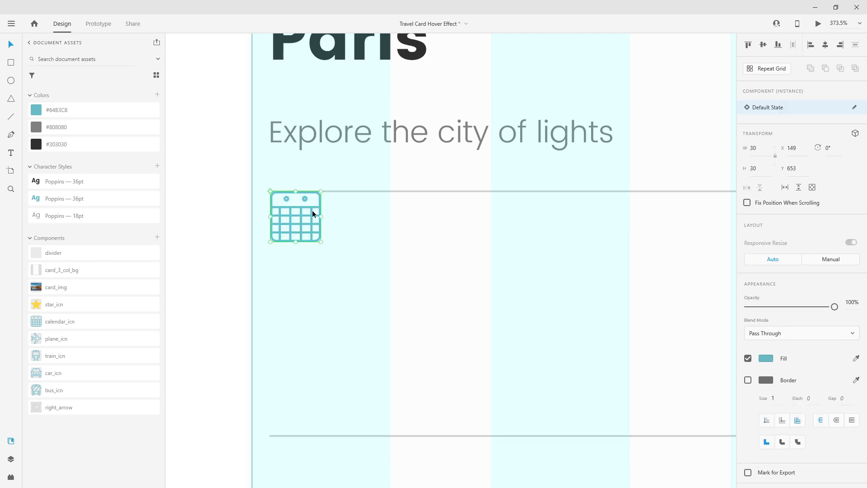
key(shift+Down)
key(shift+Down)
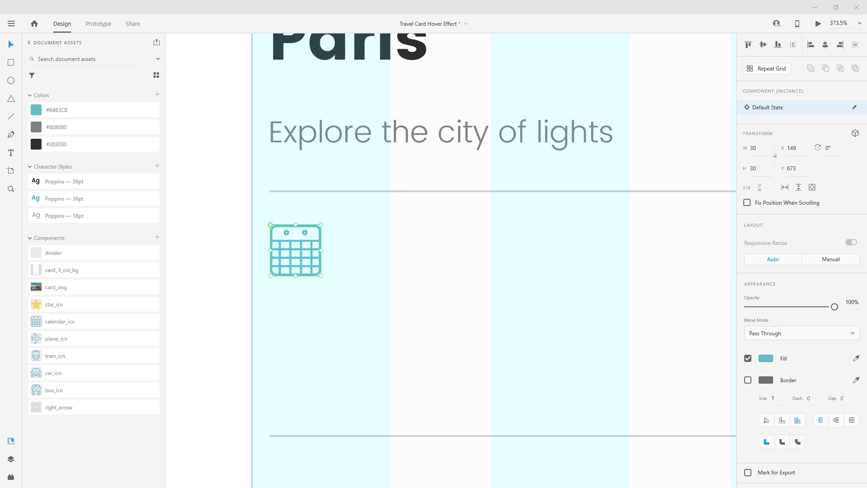
click(461, 139)
key(t)
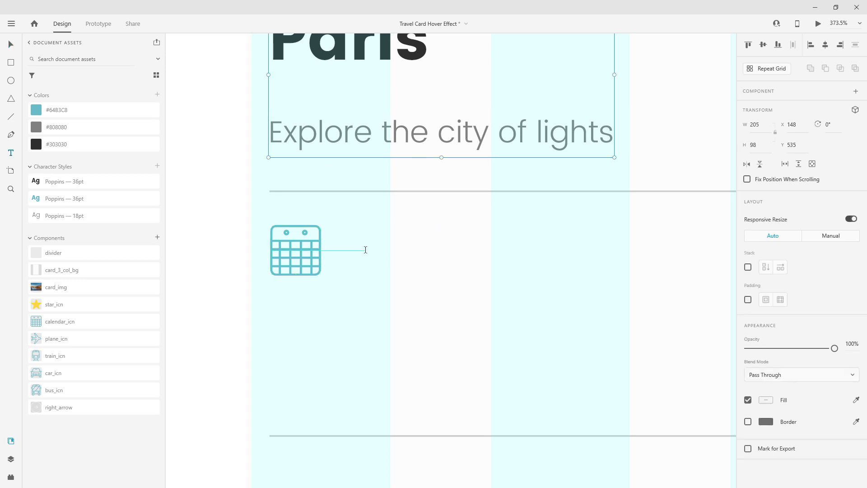
click(365, 250)
text(7 days)
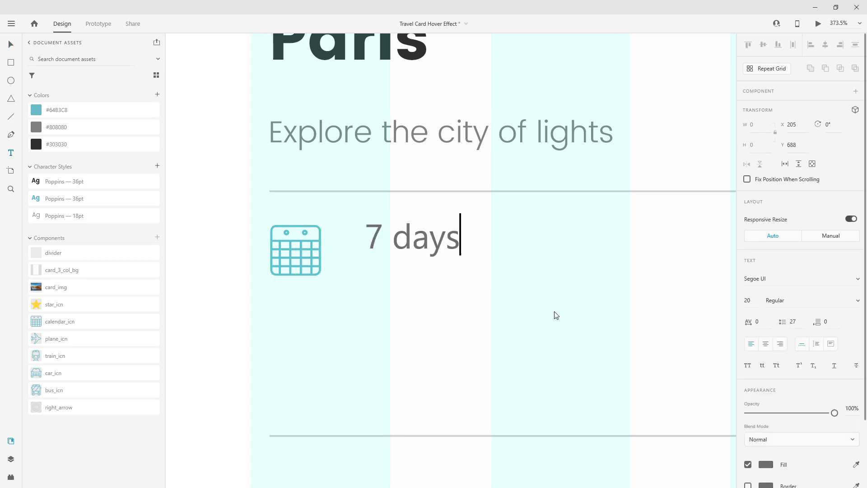
key(Escape)
Style '7 days' as Poppins 18pt and place it 20 px right of the calendar icon.
click(53, 216)
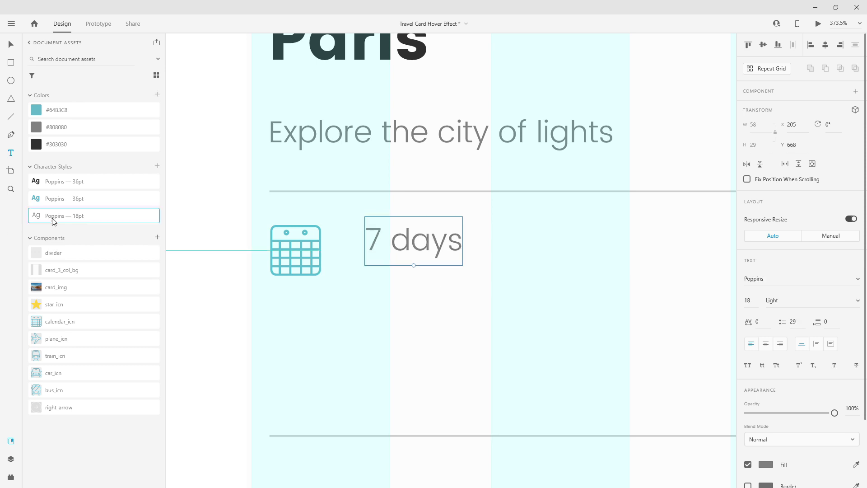
click(11, 43)
drag(451, 239, 439, 259)
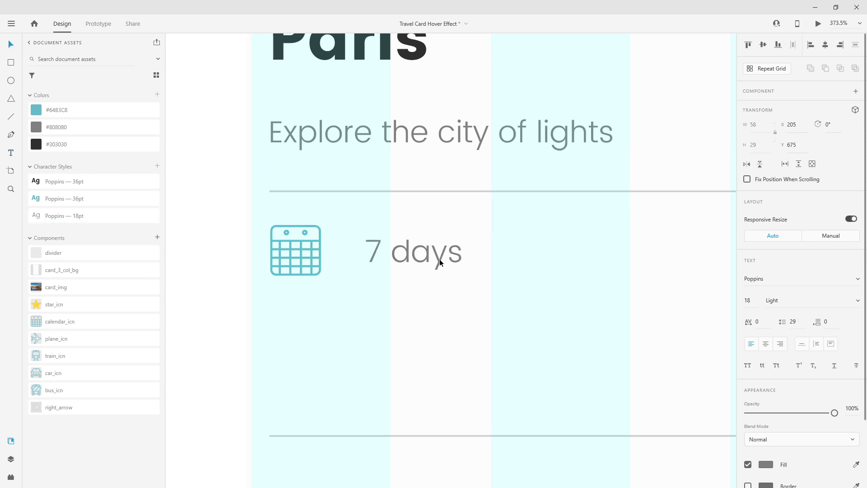
shift+click(318, 238)
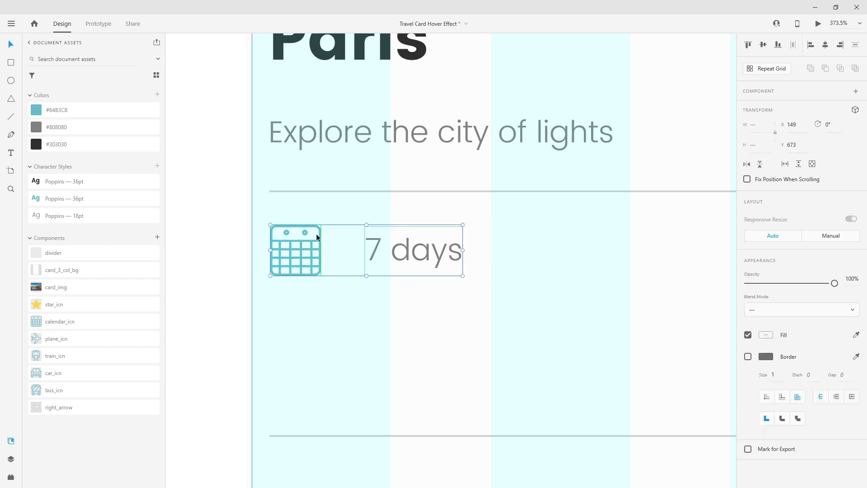
click(478, 277)
click(442, 257)
drag(442, 257, 393, 258)
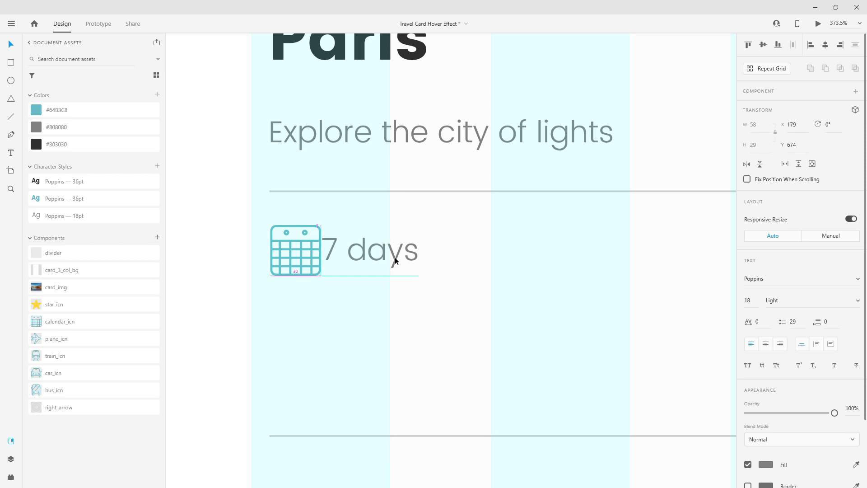
key(ctrl+z)
scroll(364, 262, down, 4)
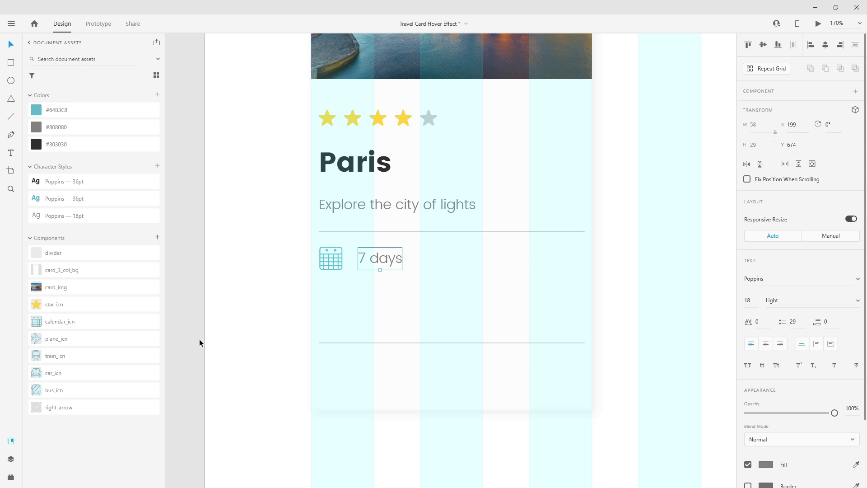
Drop plane, train, car and bus icons from Assets in a row right of '7 days'.
drag(93, 338, 454, 255)
drag(95, 356, 503, 257)
drag(65, 375, 548, 265)
drag(89, 384, 619, 265)
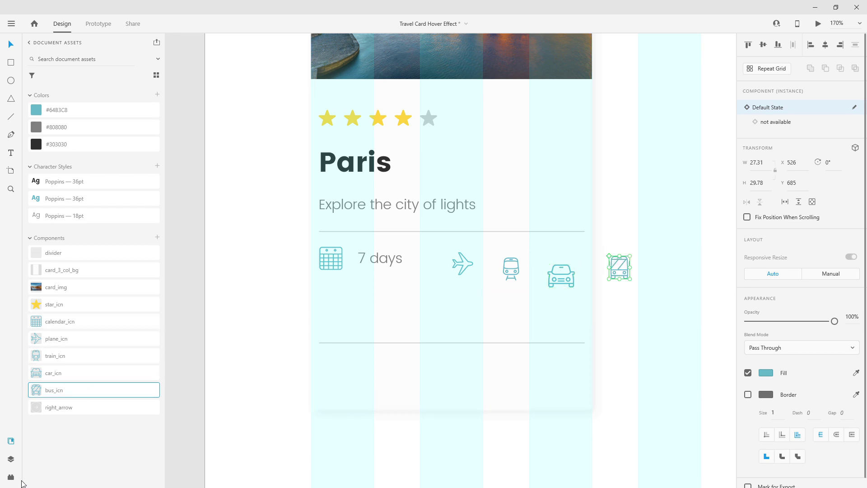
click(11, 459)
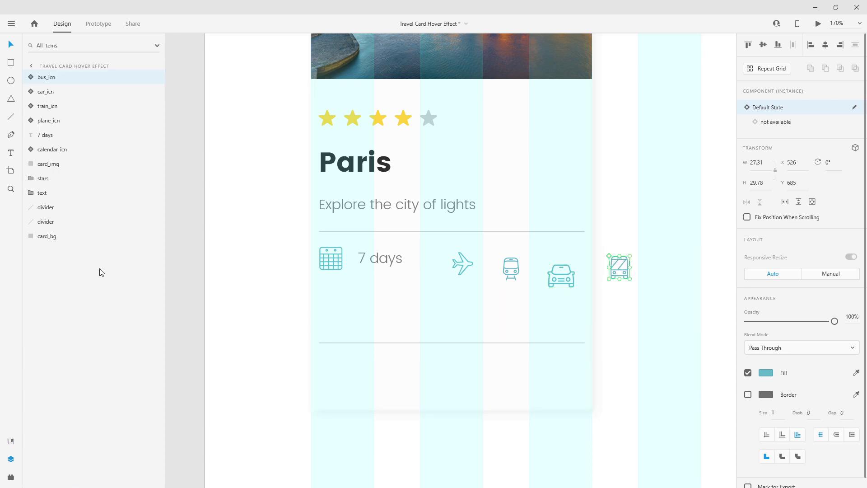
Order the icon layers plane, train, car, bus and align all four on their middles.
click(63, 120)
click(68, 108)
drag(68, 108, 64, 128)
click(63, 96)
drag(66, 106, 62, 128)
shift+click(60, 81)
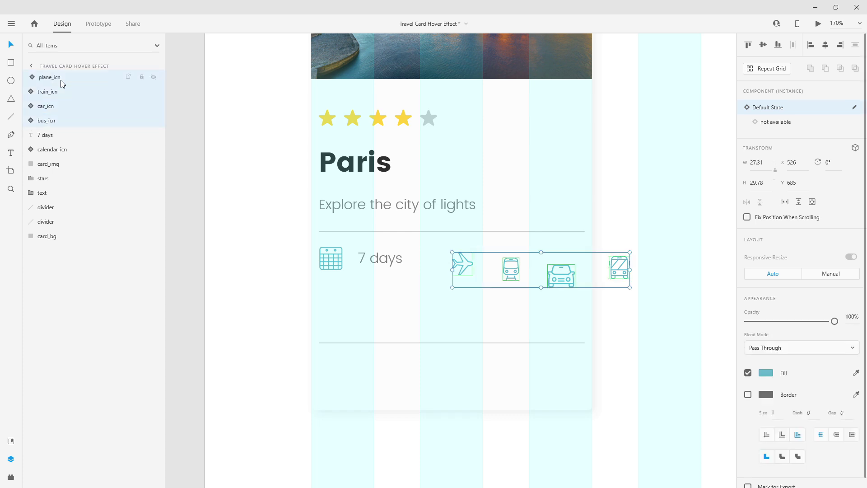
click(767, 46)
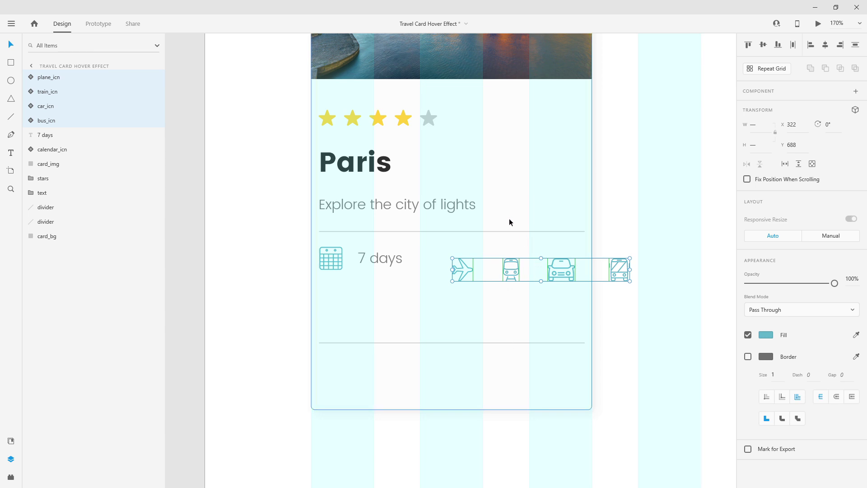
Preview the plane icon's 'not available' state, then revert it to default.
click(64, 78)
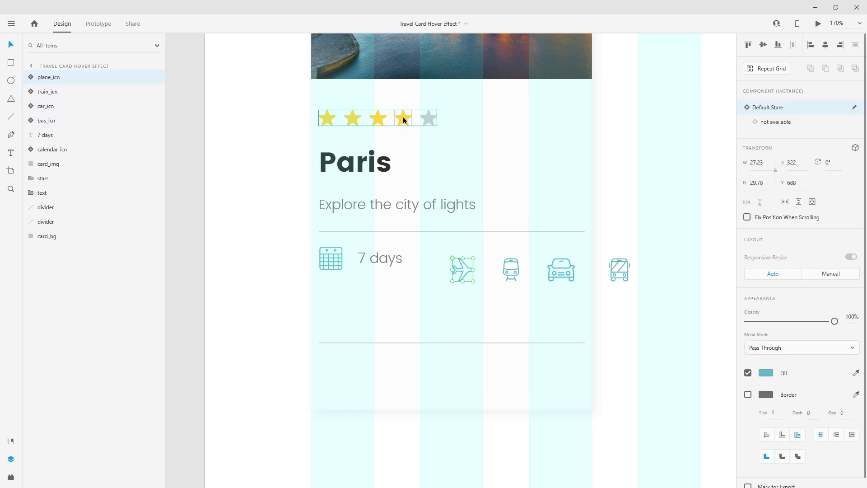
click(788, 125)
click(785, 110)
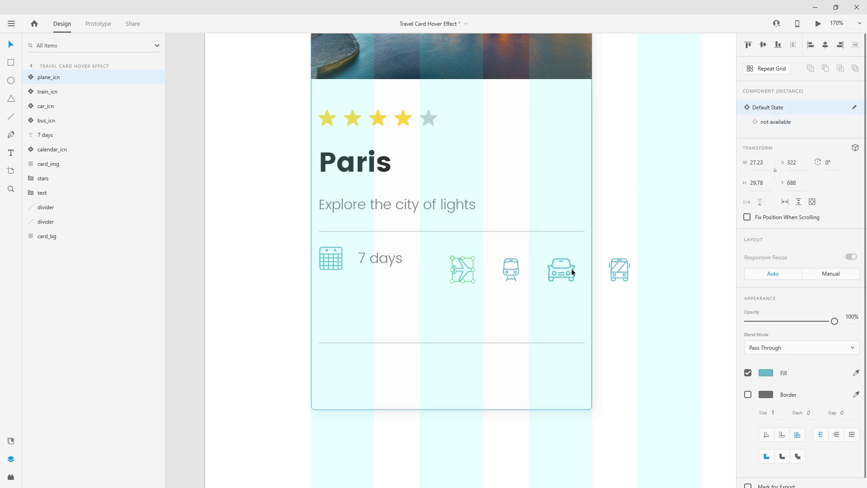
click(574, 271)
Switch the car icon to 'not available' and space the transport icons evenly.
click(801, 122)
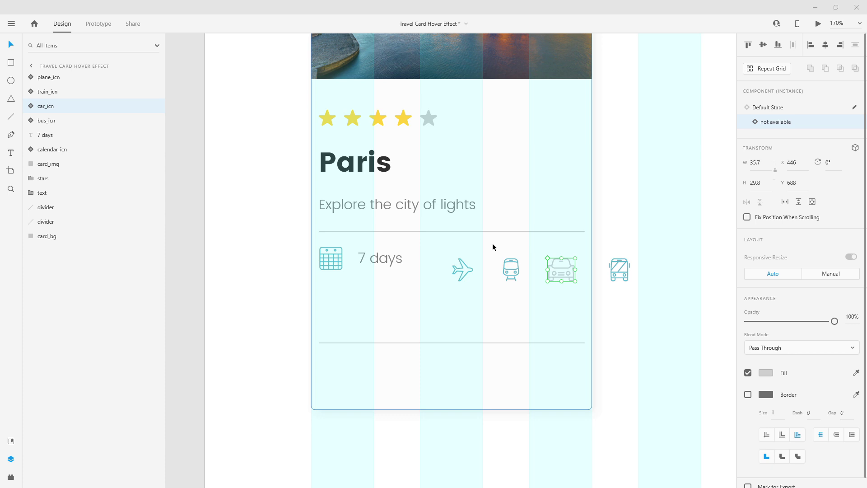
scroll(570, 274, up, 5)
drag(659, 264, 586, 261)
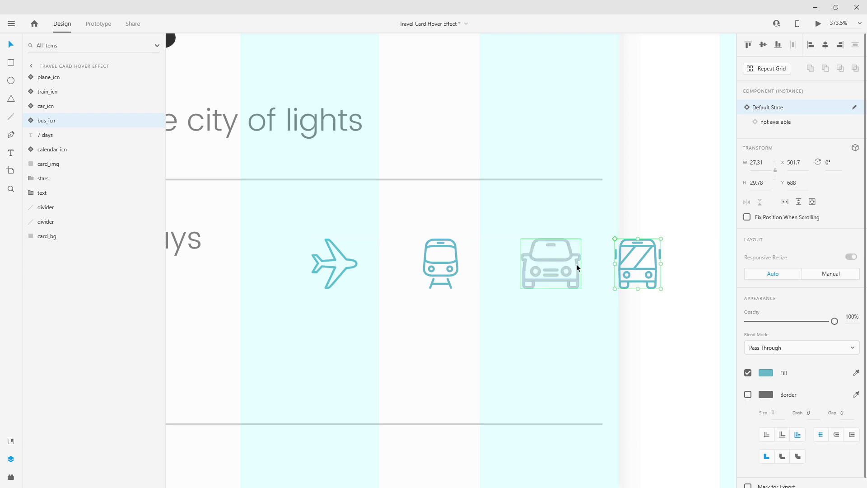
shift+click(577, 268)
drag(579, 269, 519, 271)
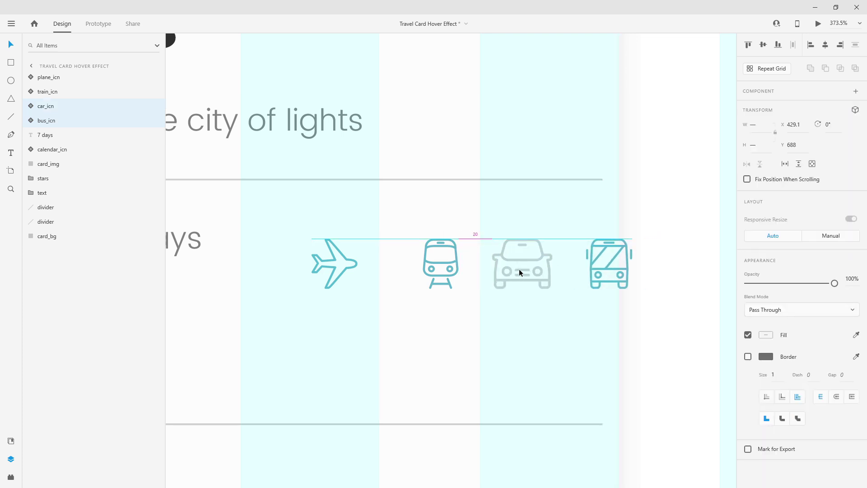
shift+click(453, 267)
drag(441, 267, 393, 269)
key(shift+Right)
key(shift+Right)
Group the four transport icons as 'transportation' and place it between the dividers in layers.
shift+click(359, 265)
key(ctrl+g)
double_click(54, 77)
text(t)
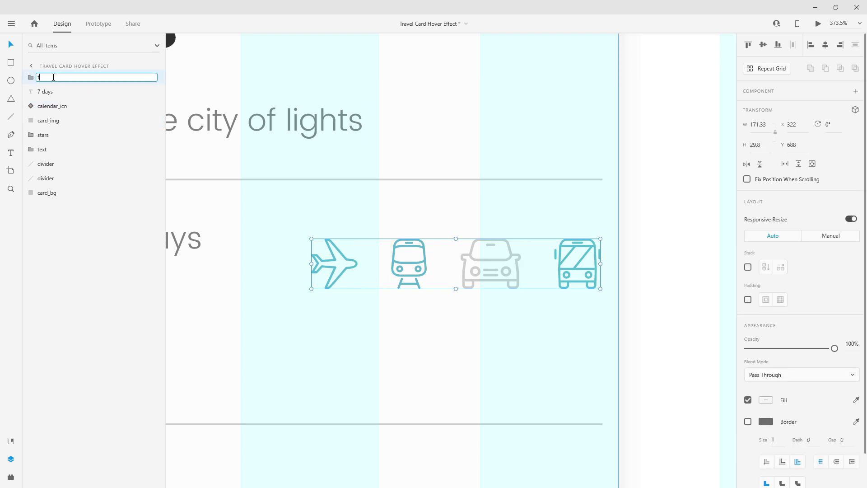
text(ransportation)
key(Return)
drag(54, 79, 55, 169)
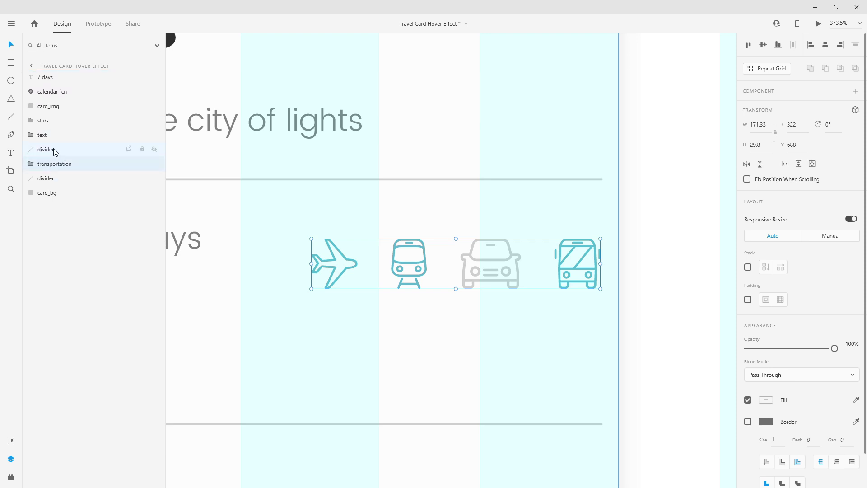
Group calendar_icn and '7 days' as 'days' and move it below the divider in layers.
drag(53, 79, 70, 100)
shift+click(70, 79)
key(ctrl+g)
double_click(48, 79)
text(days)
key(Return)
drag(47, 79, 53, 136)
Move the divider layer below the other divider in the layer order.
click(52, 127)
scroll(441, 228, down, 3)
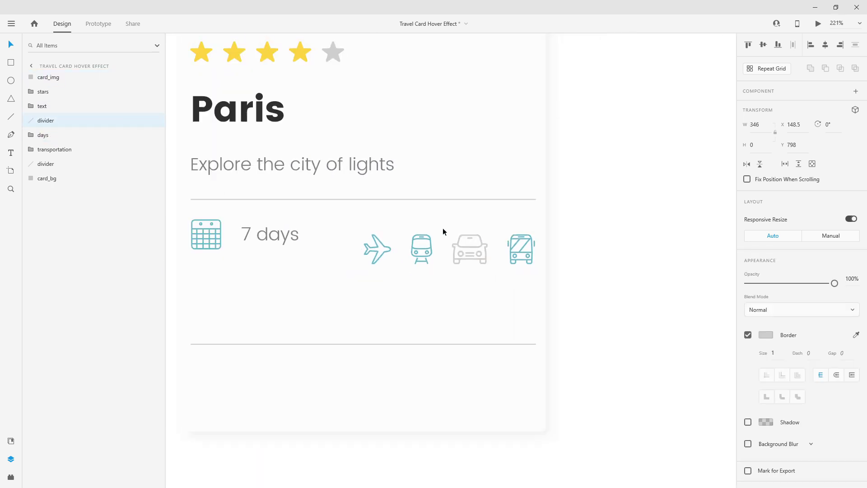
drag(45, 120, 73, 118)
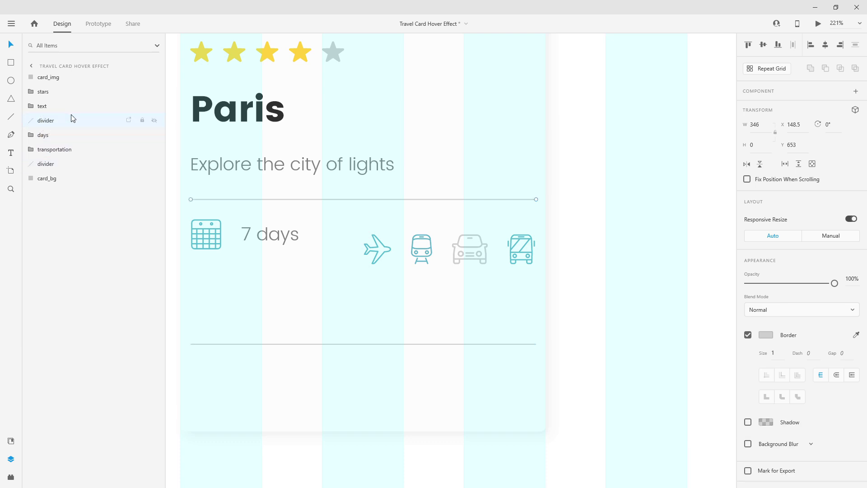
Raise the transportation group level with '7 days' and align it to the right margin.
shift+click(60, 163)
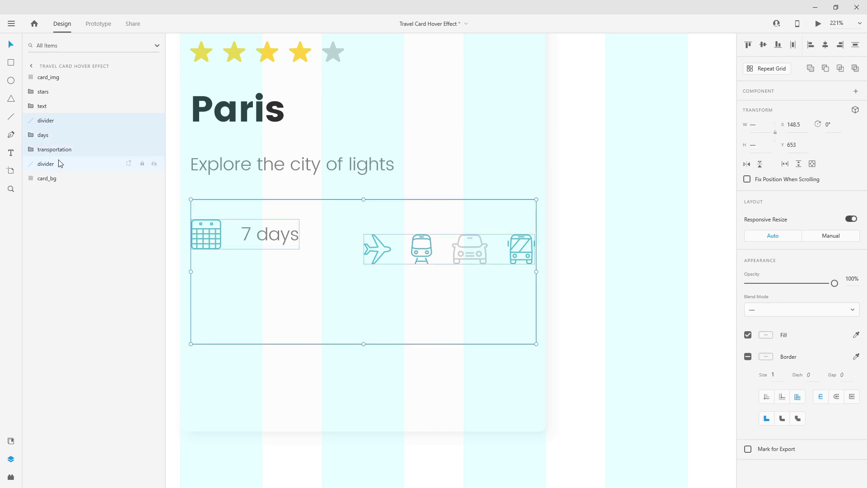
click(58, 152)
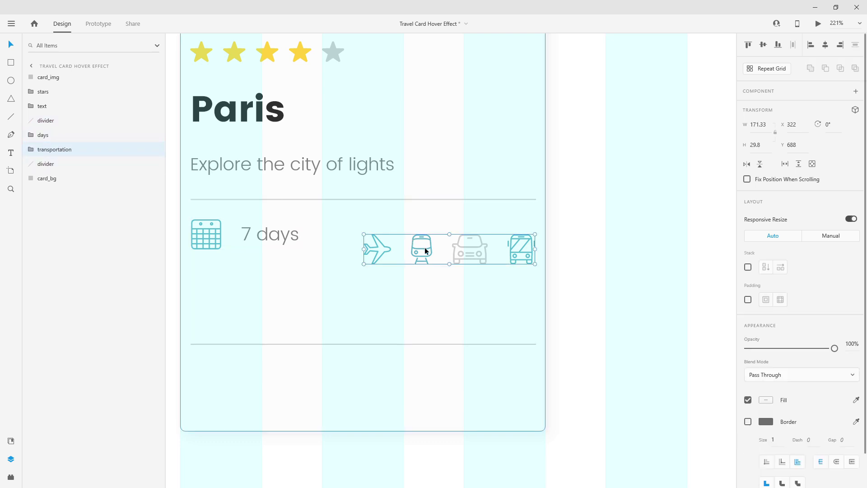
drag(429, 248, 431, 232)
shift+click(301, 231)
key(alt)
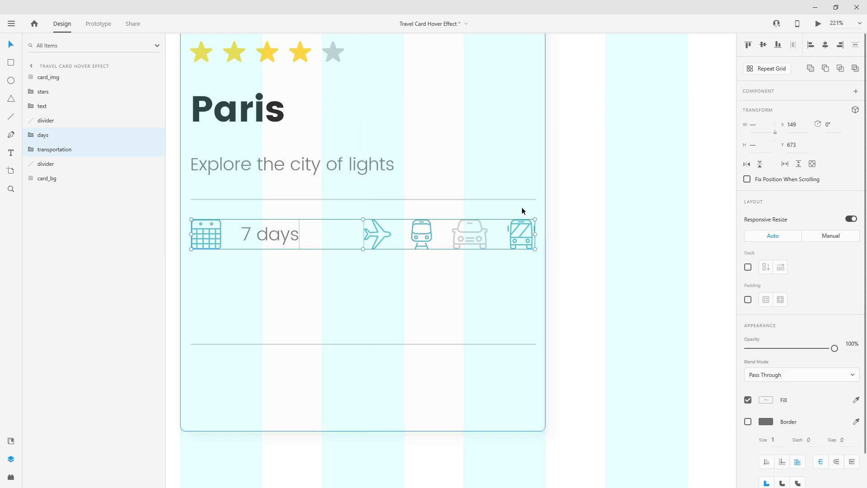
click(52, 149)
scroll(525, 269, up, 6)
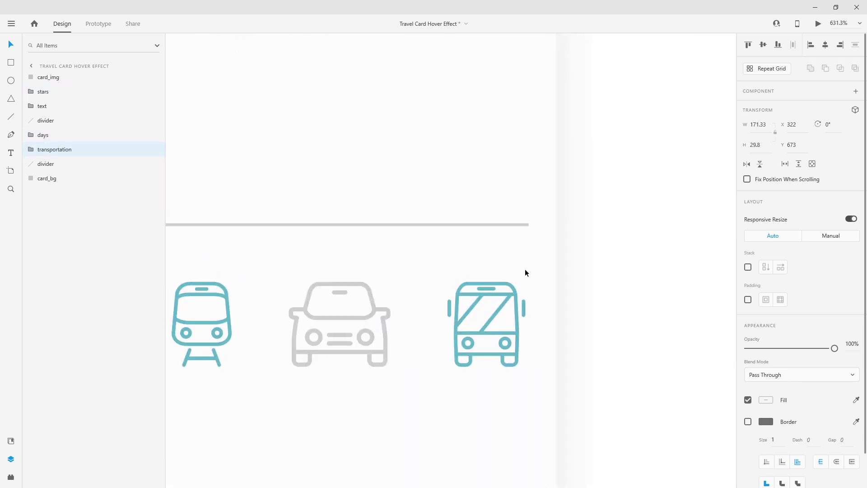
mouse_move(517, 345)
mouse_down()
mouse_move(509, 344)
mouse_move(527, 345)
mouse_up()
scroll(544, 204, down, 6)
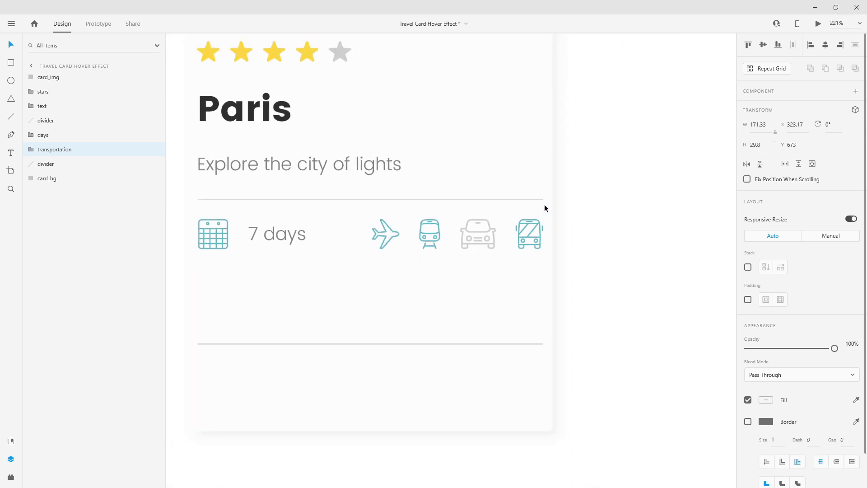
Move the lower divider up to Y 722.8, just beneath the icon row.
drag(396, 344, 399, 269)
scroll(399, 269, down, 5)
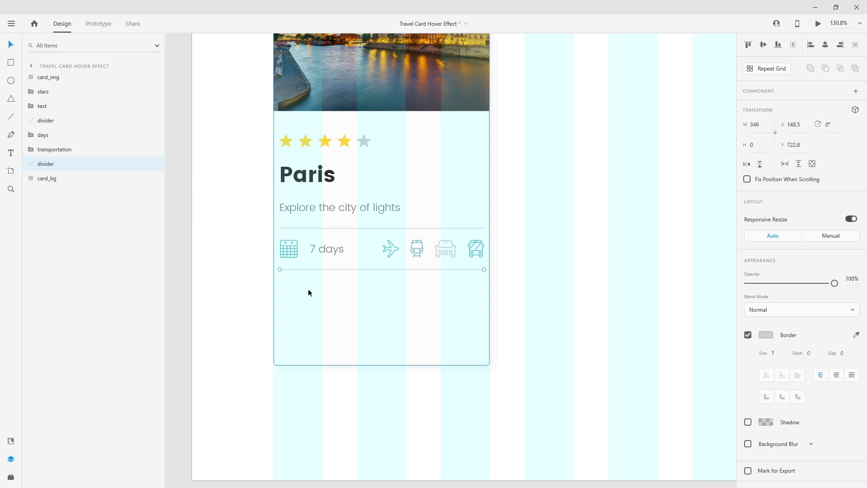
scroll(308, 288, up, 3)
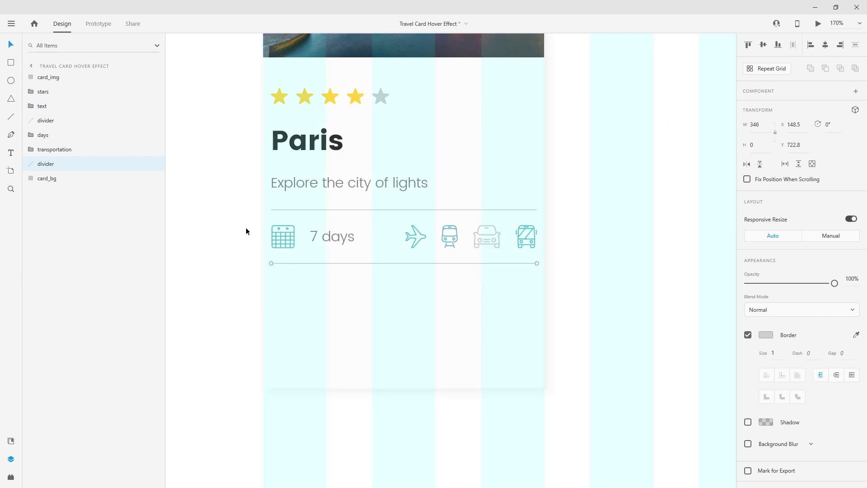
Add a 'From' label below the divider in the Poppins 18pt style.
click(284, 299)
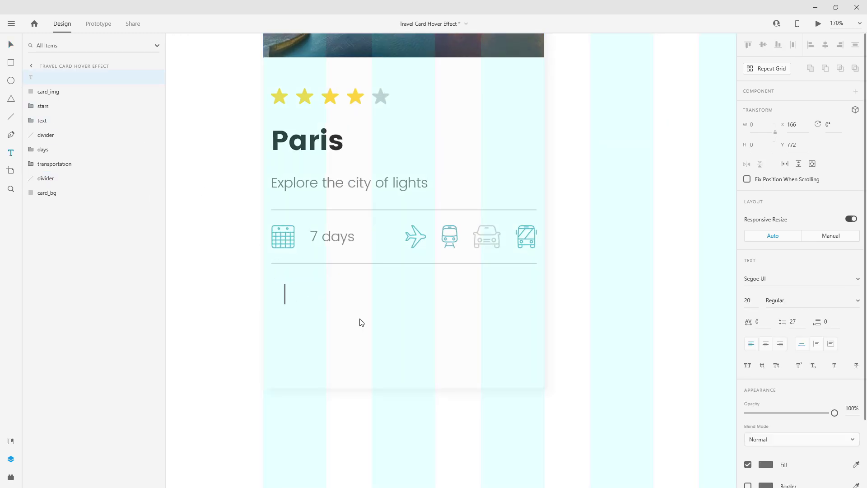
text(From)
key(ctrl+a)
click(11, 440)
click(87, 218)
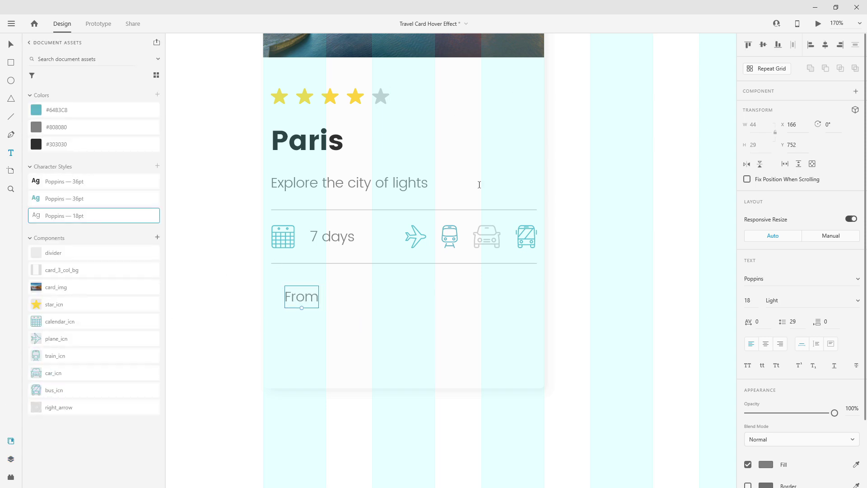
Duplicate the label, apply the bold teal Poppins 36pt style and retype it as '$450'.
click(11, 44)
drag(315, 296, 316, 327)
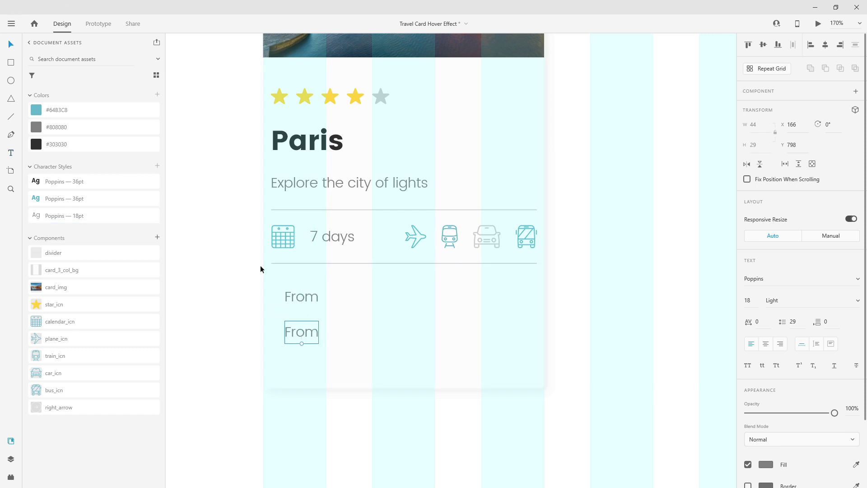
click(66, 199)
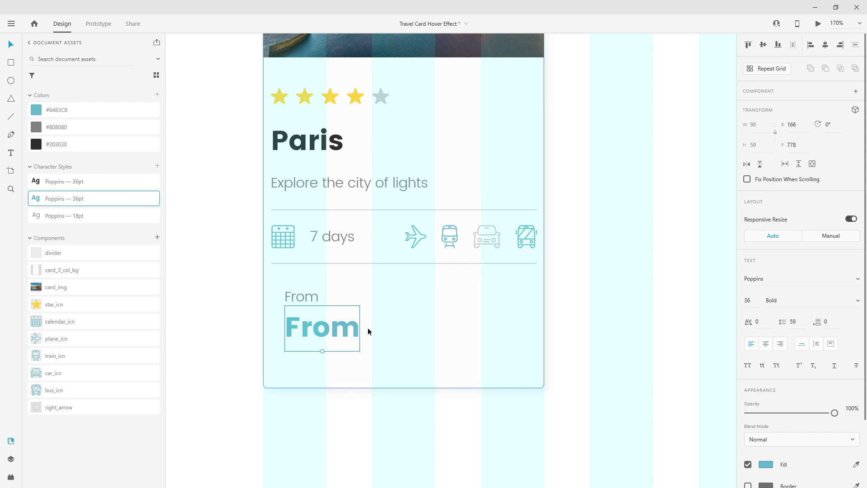
double_click(331, 322)
text($)
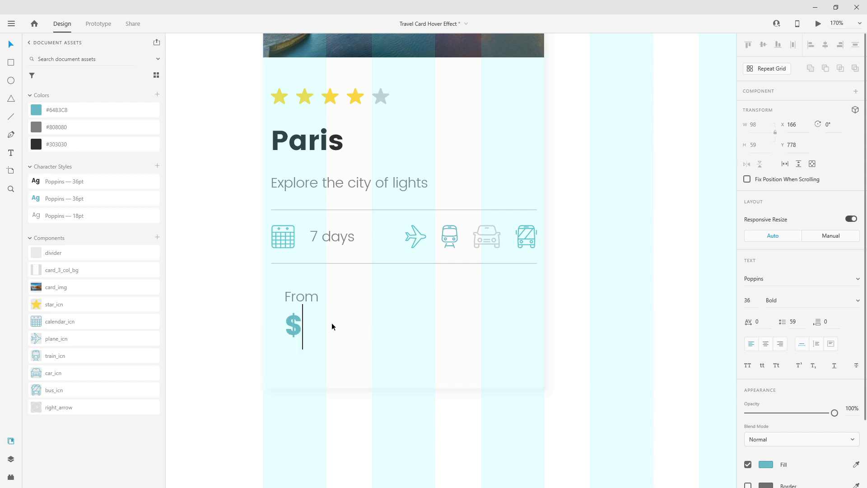
text(450)
key(Escape)
Position 'From' and '$450' left-aligned under the divider, price at X 149, Y 743.
scroll(280, 304, up, 5)
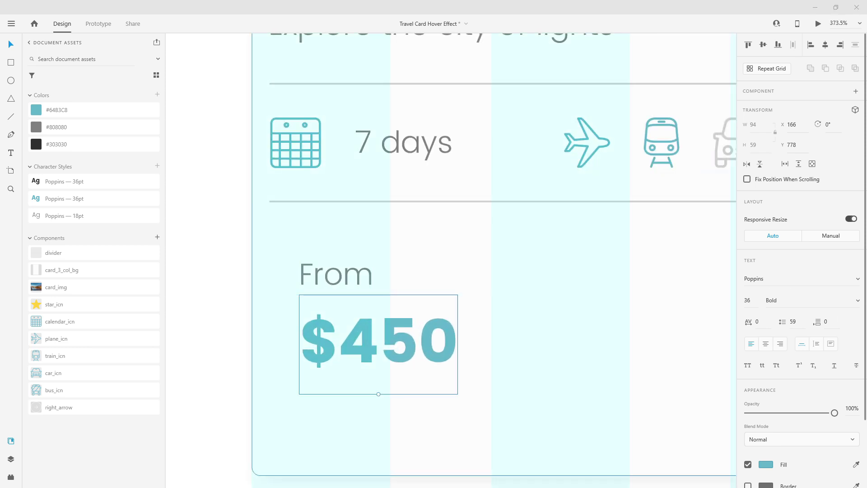
drag(437, 325, 437, 335)
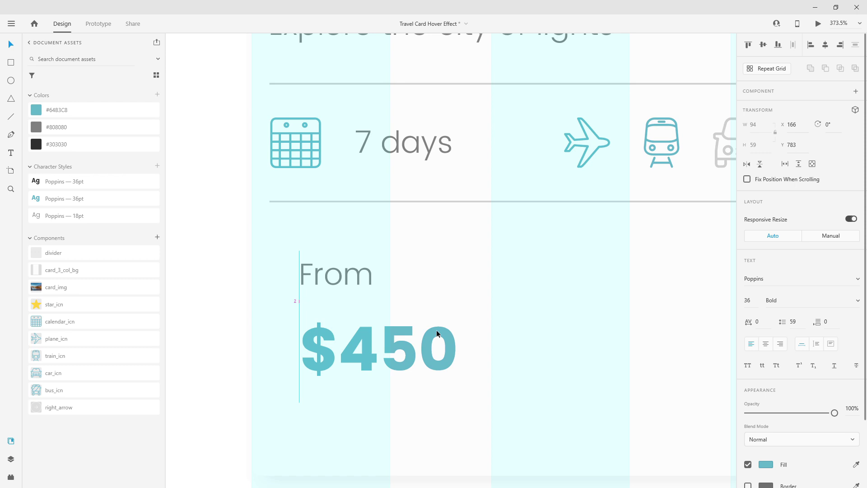
key(Down)
key(Down)
key(Down)
key(Down)
key(Down)
key(Down)
key(Down)
key(Down)
shift+click(368, 281)
drag(354, 279, 325, 278)
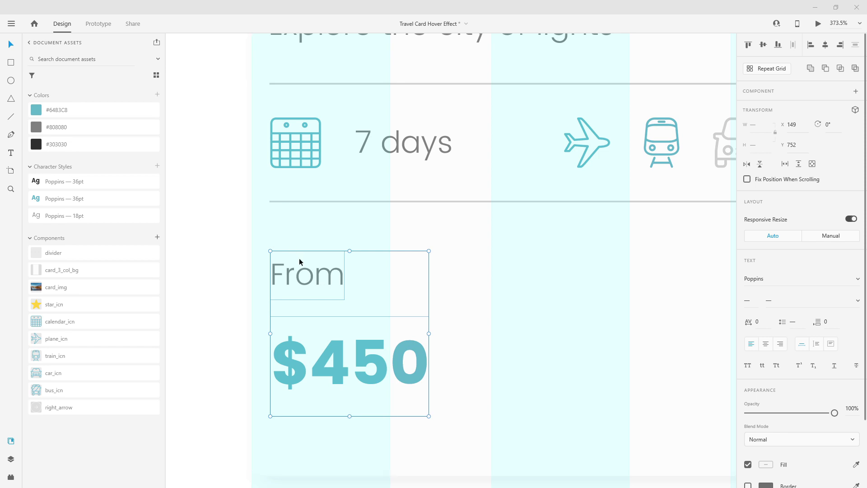
drag(305, 269, 310, 262)
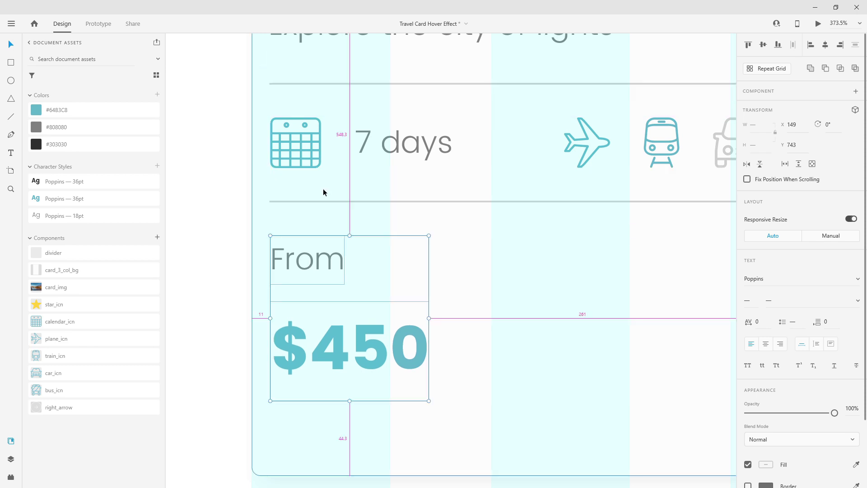
scroll(323, 188, down, 3)
scroll(323, 189, down, 2)
key(alt)
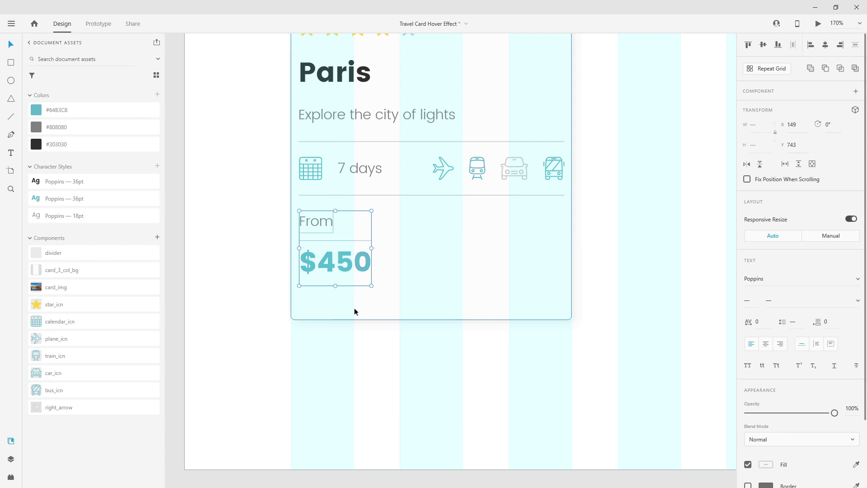
Resize the card background to 366×686.31 at Y 194.69, ending just below the price.
click(357, 309)
drag(431, 320, 432, 285)
key(shift+Down)
key(shift+Down)
key(shift+Down)
key(shift+Down)
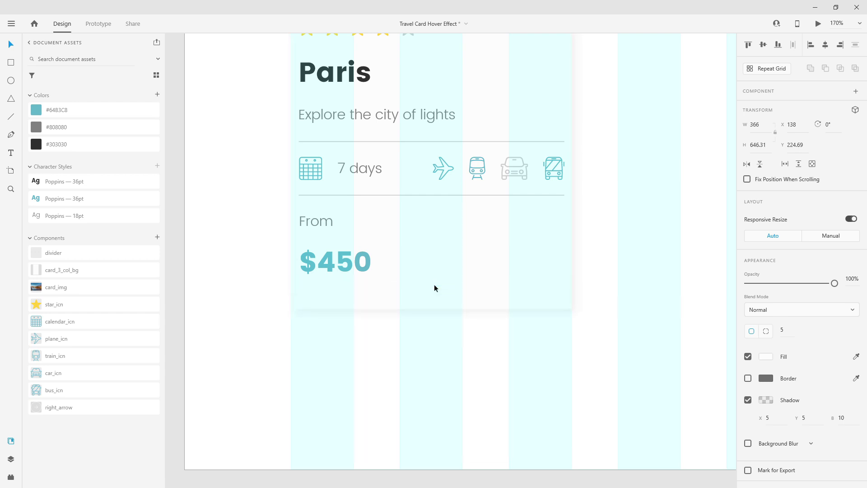
scroll(341, 272, up, 2)
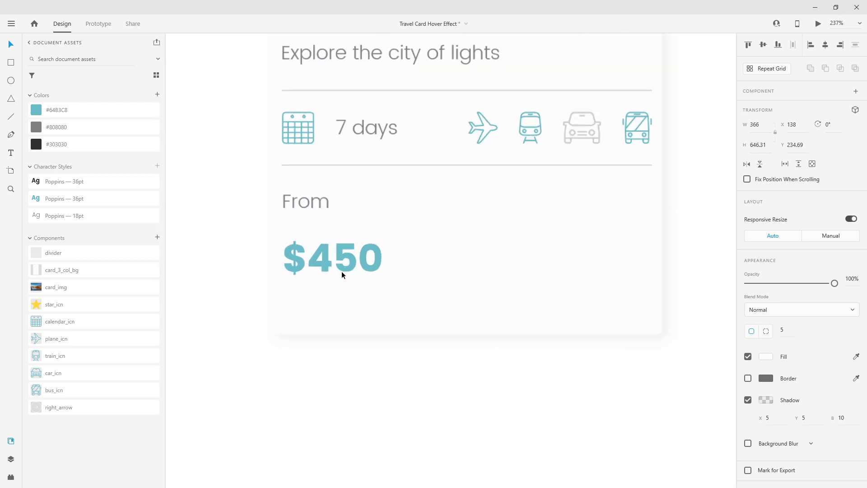
scroll(342, 271, down, 2)
scroll(343, 271, up, 3)
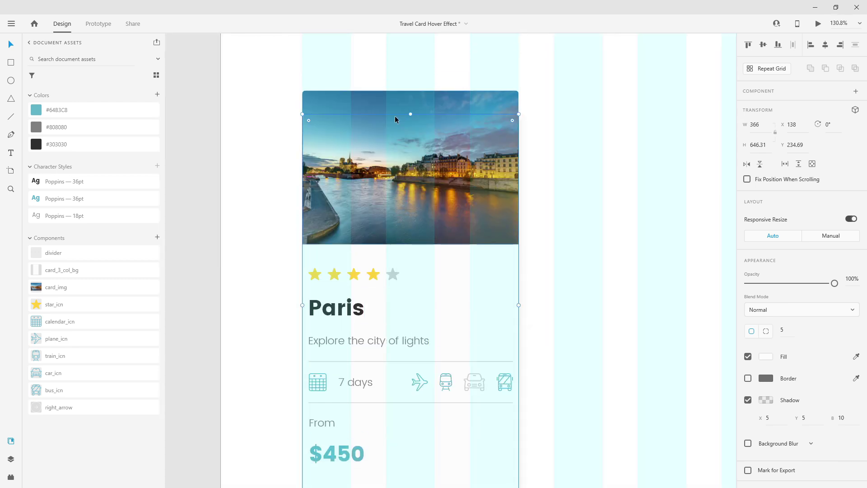
drag(409, 114, 412, 90)
scroll(378, 159, down, 2)
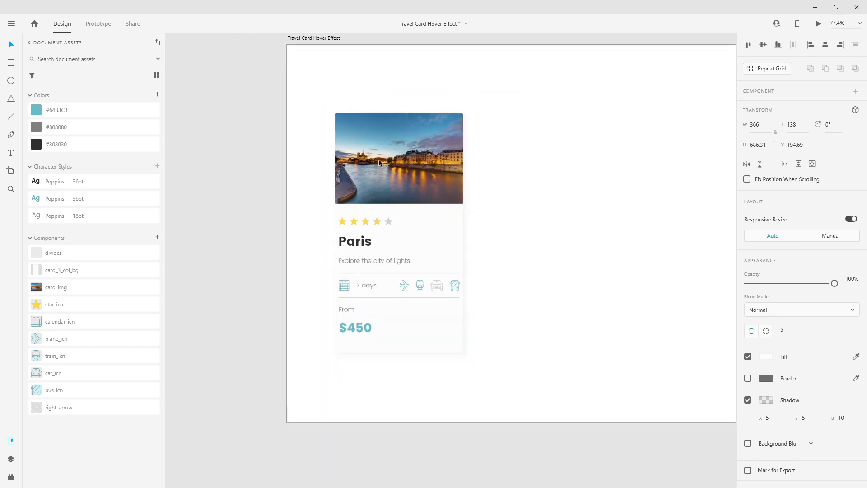
scroll(378, 174, down, 1)
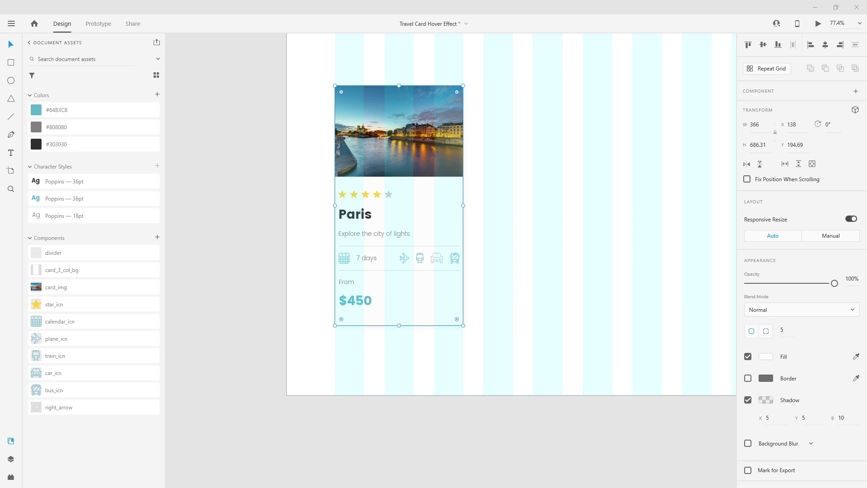
scroll(419, 297, up, 6)
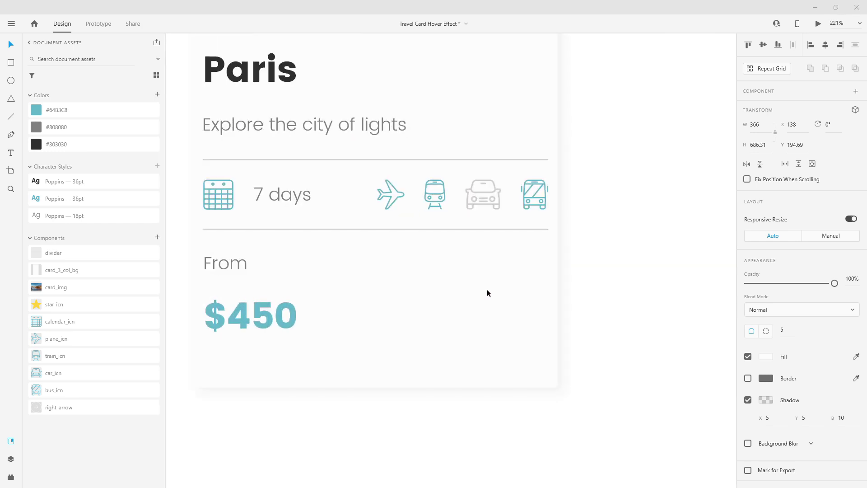
Draw a rectangle right of the price and size it 82 wide by 98 high.
mouse_move(561, 243)
mouse_down()
mouse_move(594, 308)
mouse_move(583, 357)
mouse_up()
click(763, 145)
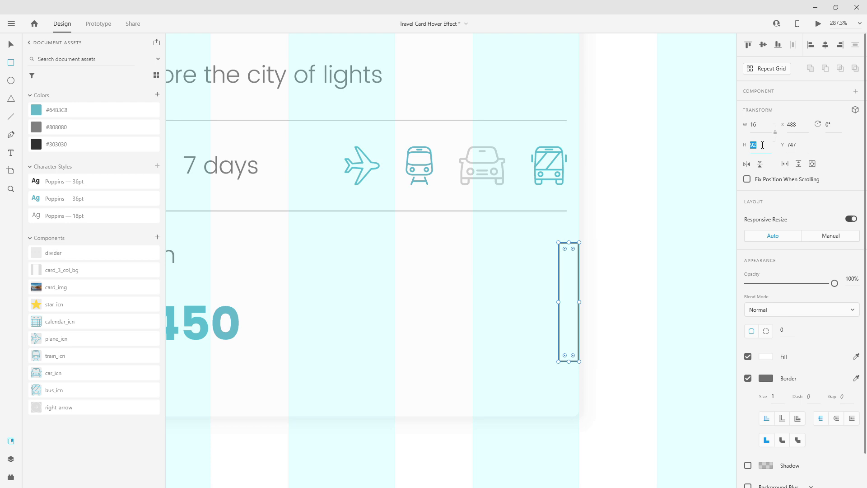
text(98)
key(Return)
click(763, 126)
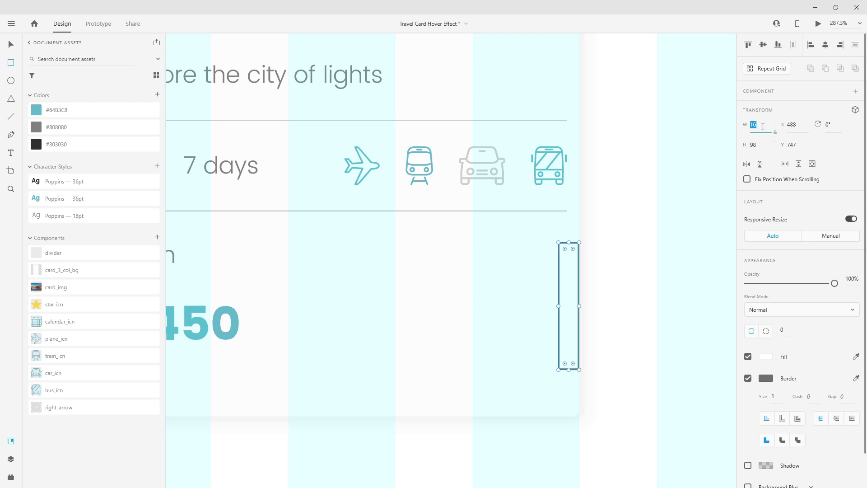
text(82)
key(Return)
Move the rectangle to X 422, Y 743, fill it teal #64B3C8 and remove its border.
key(v)
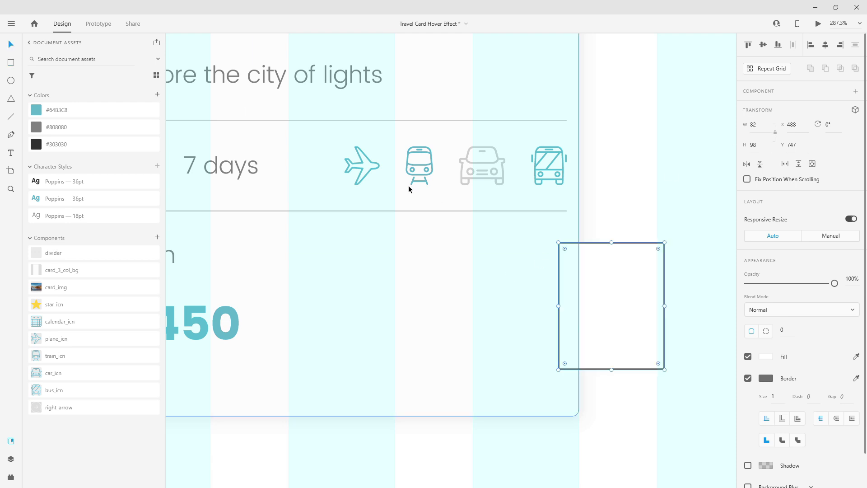
scroll(587, 224, down, 4)
drag(579, 262, 535, 251)
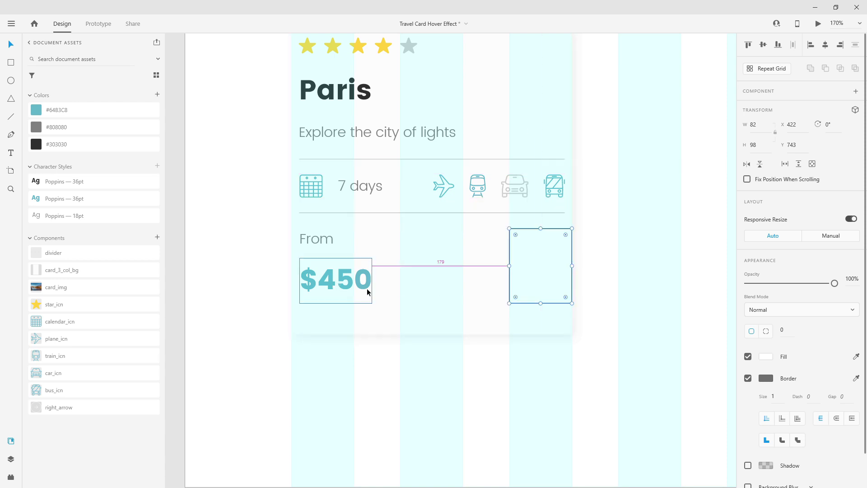
click(304, 288)
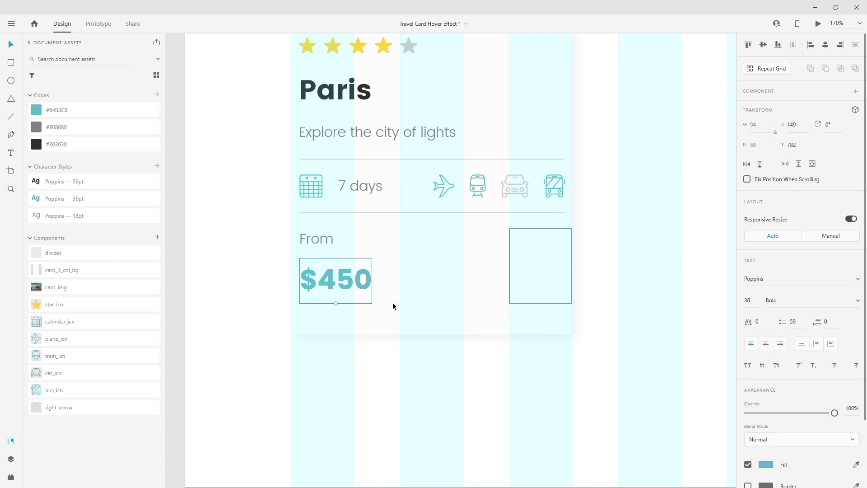
click(543, 279)
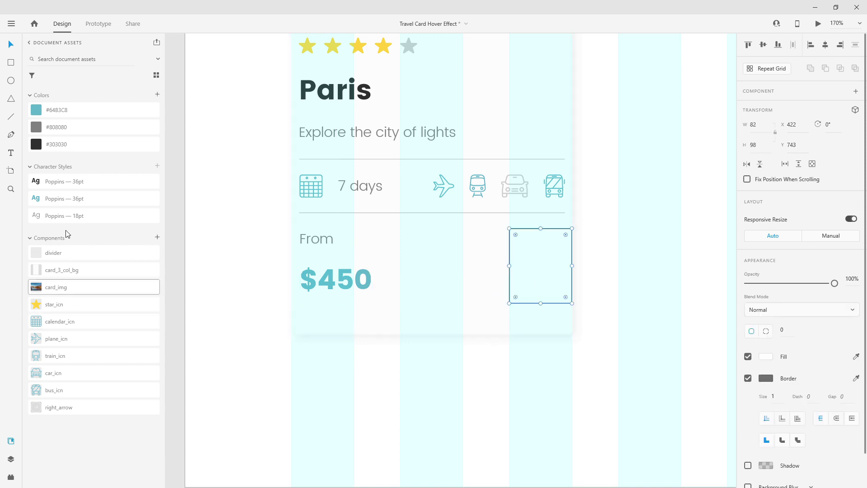
click(66, 108)
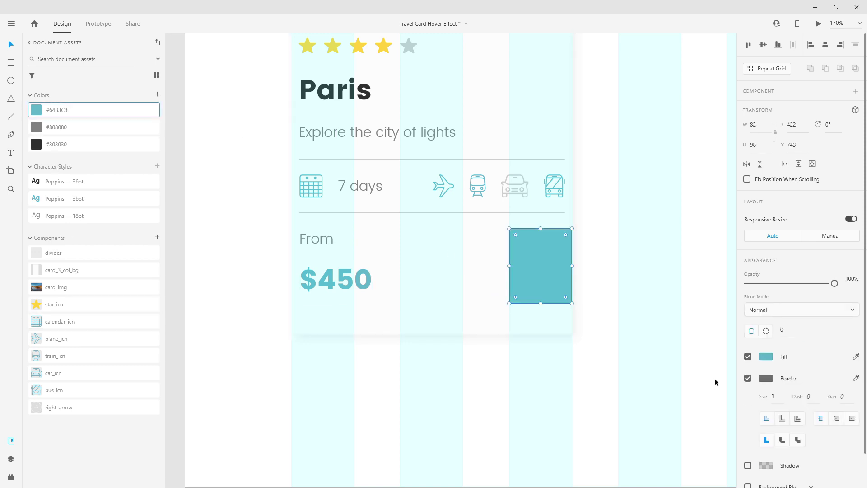
click(748, 378)
Place the right_arrow component on the teal square and centre it vertically.
drag(54, 407, 552, 261)
shift+click(565, 237)
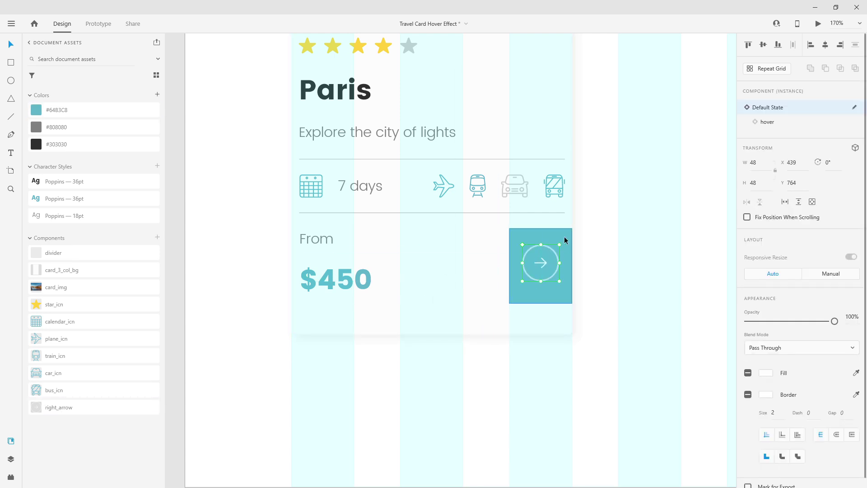
click(763, 45)
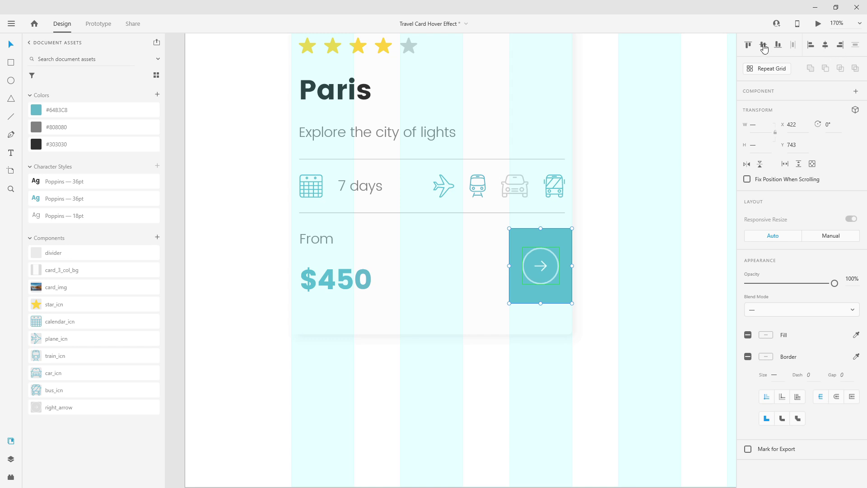
scroll(533, 260, up, 4)
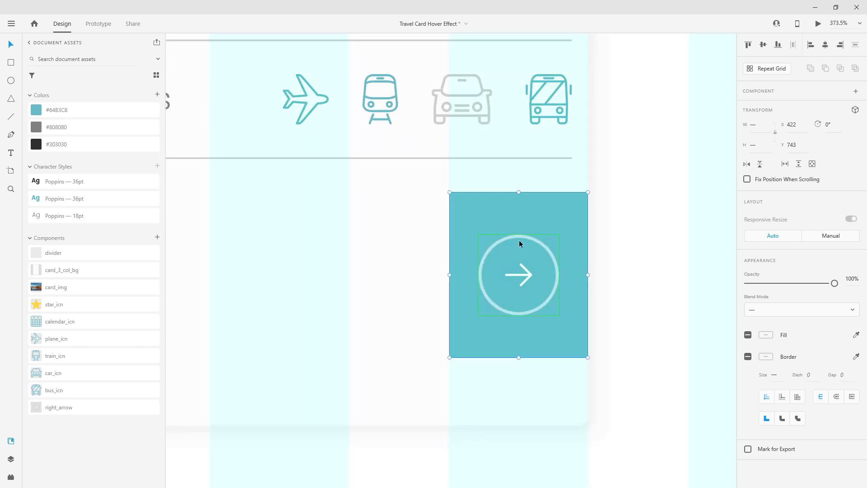
scroll(541, 245, down, 4)
scroll(531, 250, up, 3)
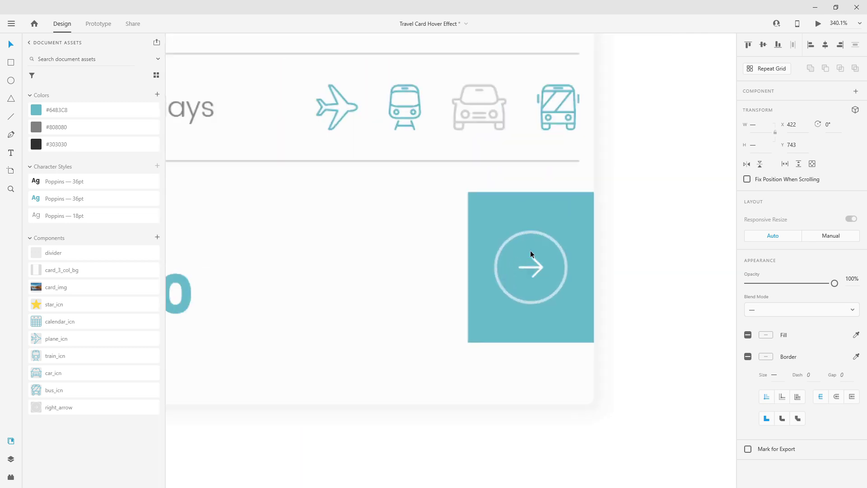
scroll(530, 250, up, 2)
Rename Rectangle 1 to arrow_bg, stack it above the arrow, and add a mask layer.
click(10, 459)
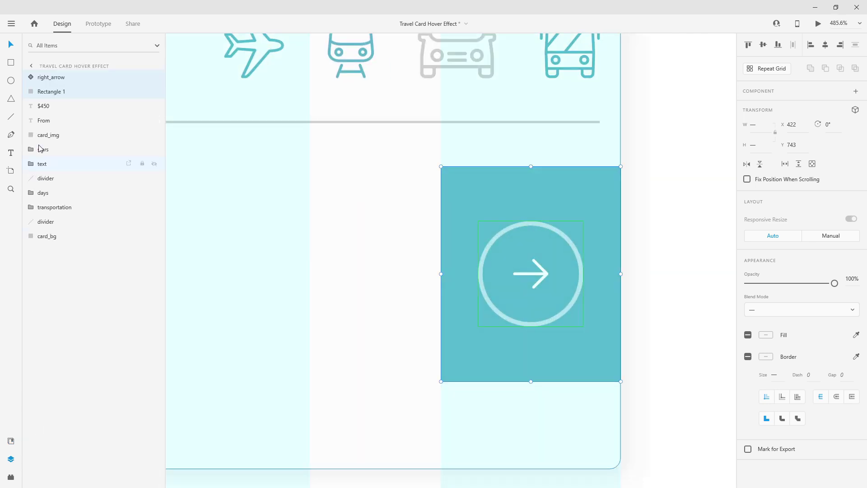
double_click(52, 92)
text(a)
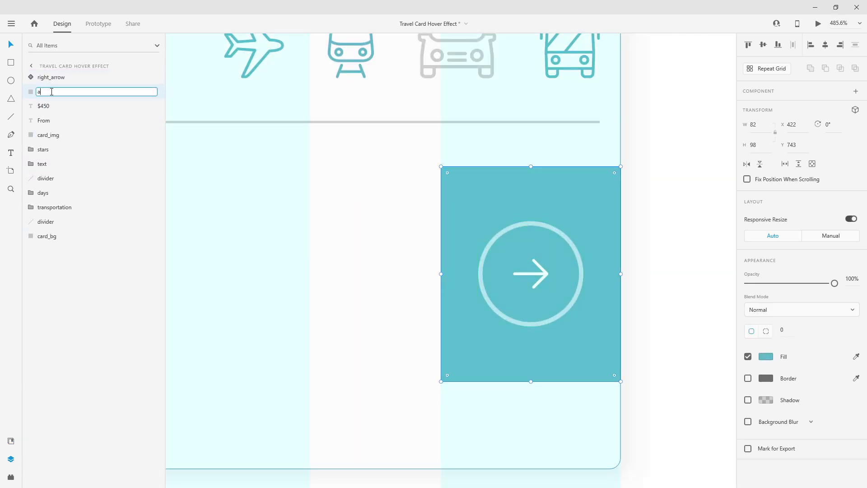
text(rrow_bg)
key(Return)
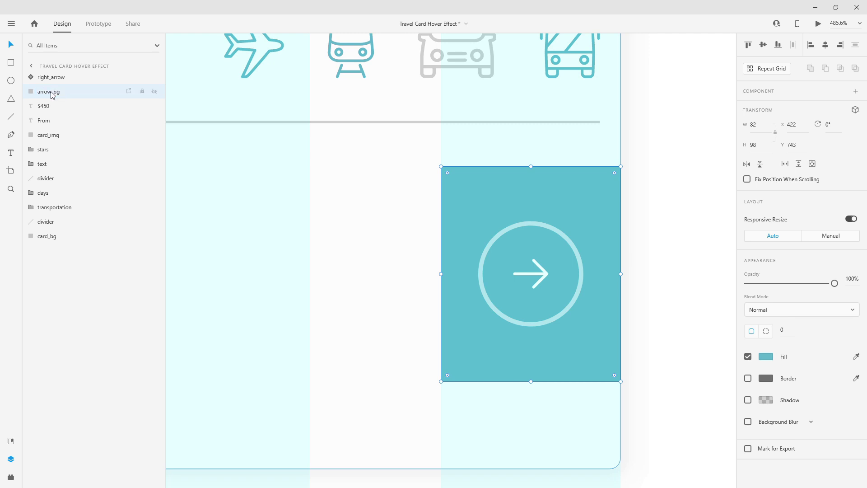
drag(52, 93, 52, 78)
double_click(51, 78)
text(mak)
text(k)
key(Return)
Group mask, right_arrow and arrow_bg as 'arrow' and move it below transportation.
shift+click(54, 108)
key(ctrl+g)
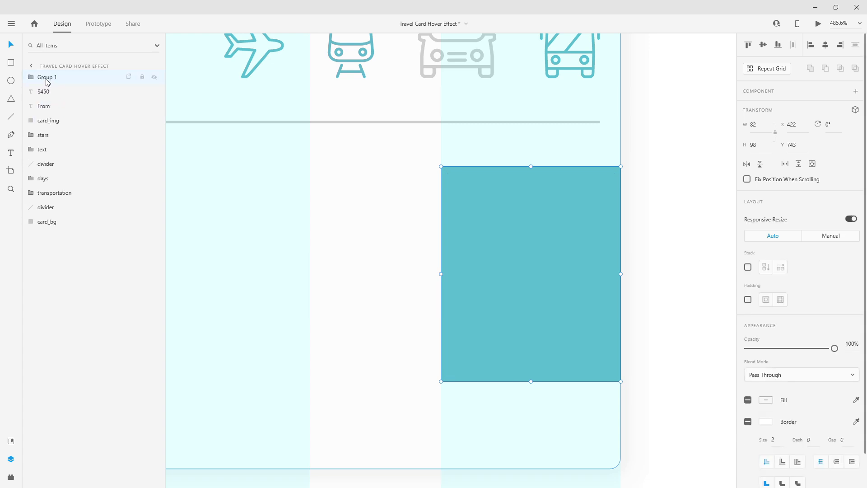
double_click(47, 78)
text(arrow)
key(Return)
drag(48, 82, 57, 208)
Group the From and $450 texts as 'price' and move it below transportation.
drag(54, 97, 58, 75)
shift+click(59, 94)
key(ctrl+g)
double_click(51, 81)
text(price)
key(Return)
drag(52, 83, 61, 198)
shift+click(59, 177)
click(60, 167)
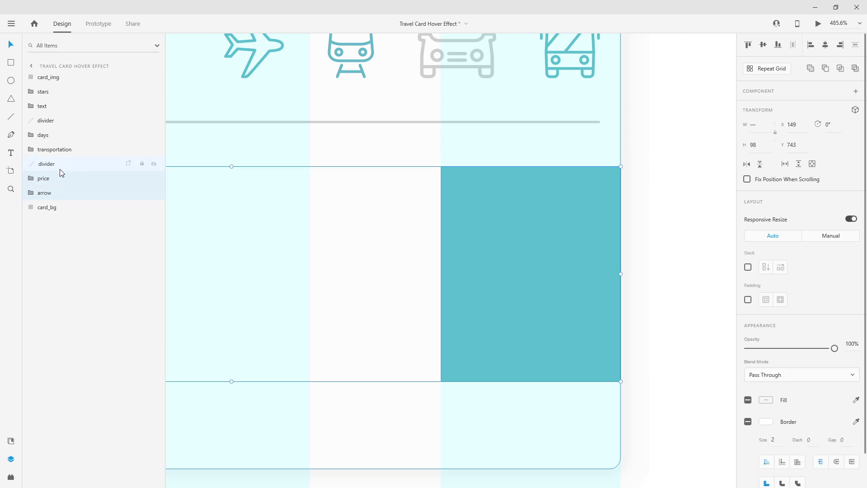
scroll(480, 173, down, 5)
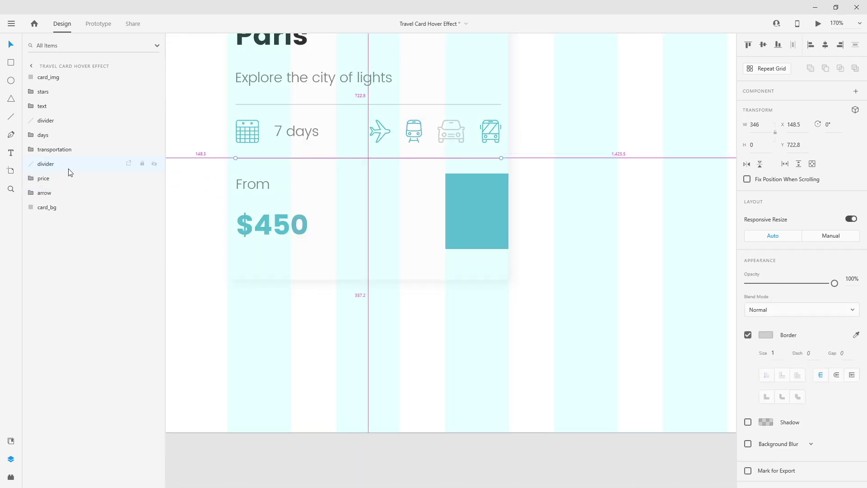
Turn mask, right_arrow and arrow_bg inside the arrow group into a mask group.
click(33, 193)
click(32, 194)
click(51, 208)
shift+click(58, 237)
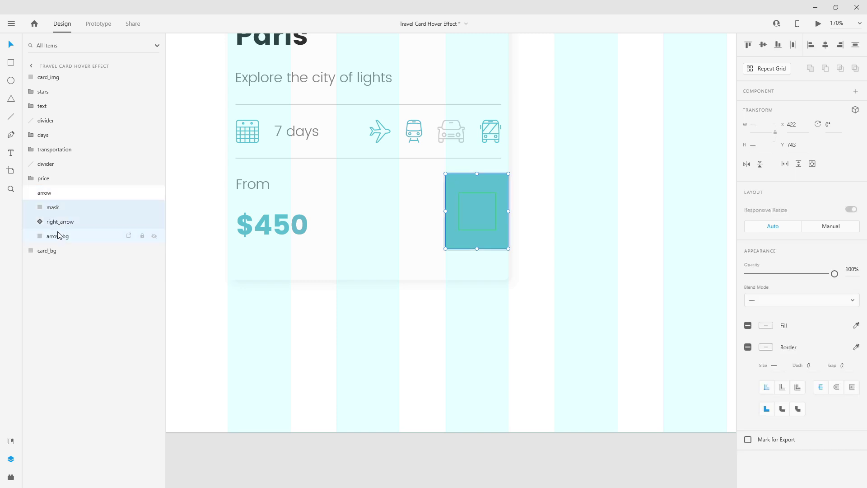
key(ctrl+shift+m)
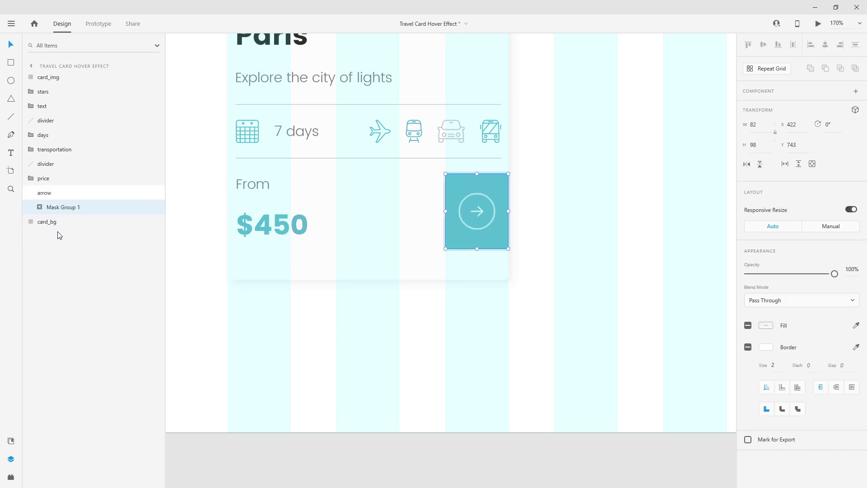
Narrow the mask shape to a 10-wide strip at the card's right edge.
click(36, 207)
click(54, 222)
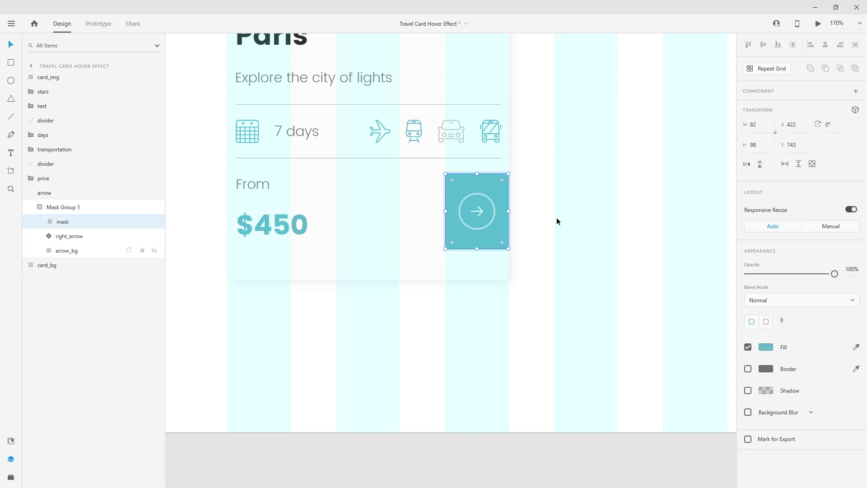
scroll(520, 212, up, 5)
drag(307, 209, 465, 203)
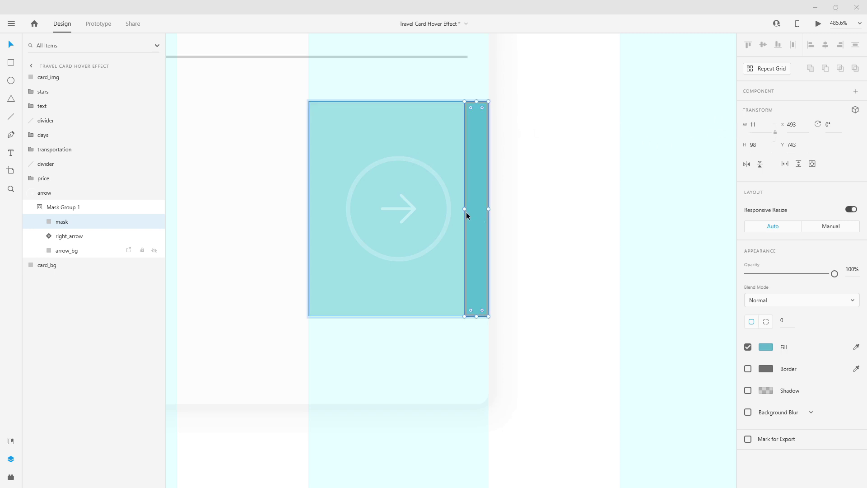
drag(465, 208, 467, 208)
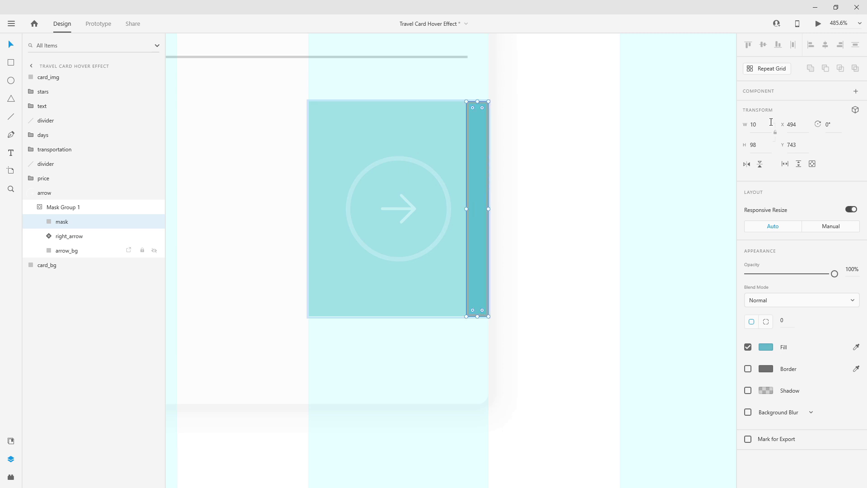
Rename Mask Group 1 to 'mask' and bring the whole Paris card into view.
click(40, 207)
double_click(59, 206)
text(m)
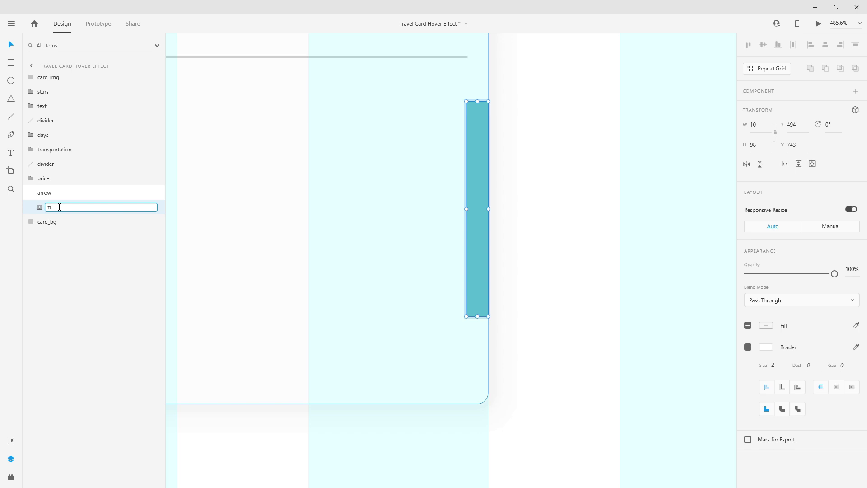
text(ask)
key(Return)
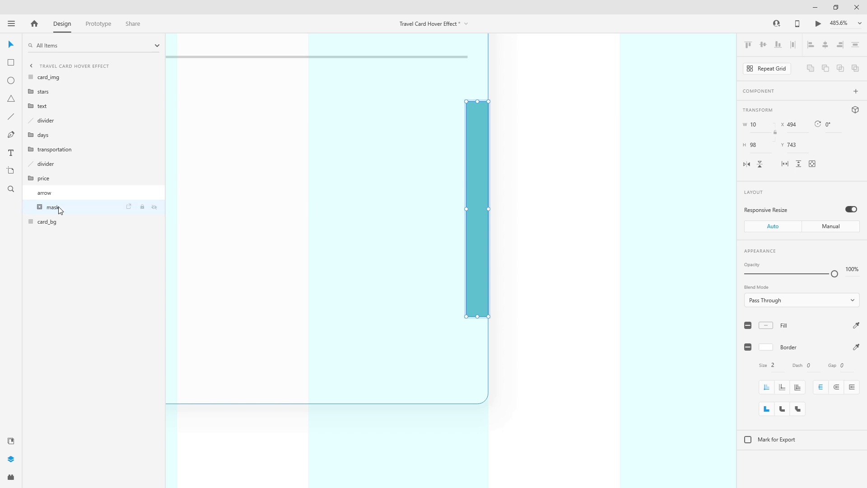
scroll(341, 175, down, 8)
drag(292, 269, 390, 397)
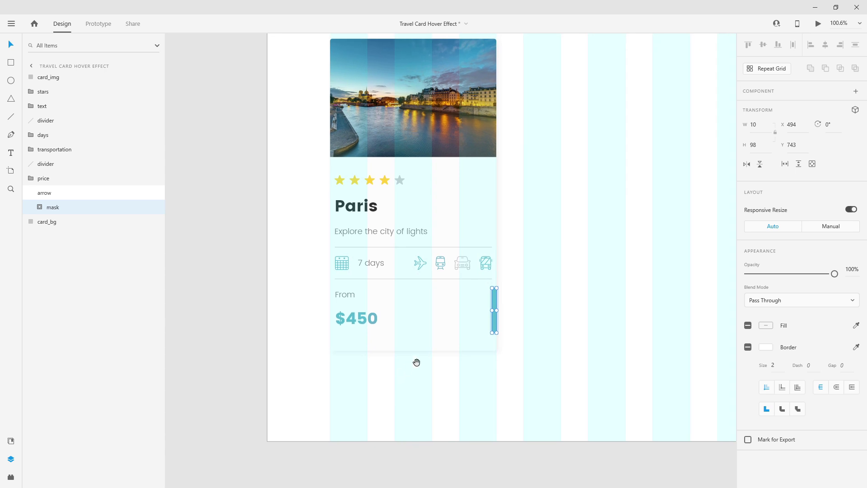
Select the arrow group, delete it, and restore it with undo.
scroll(445, 302, up, 2)
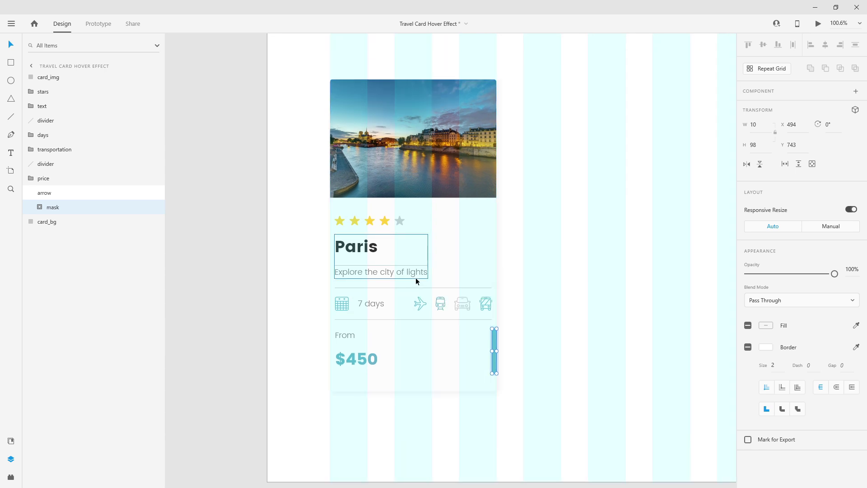
click(30, 179)
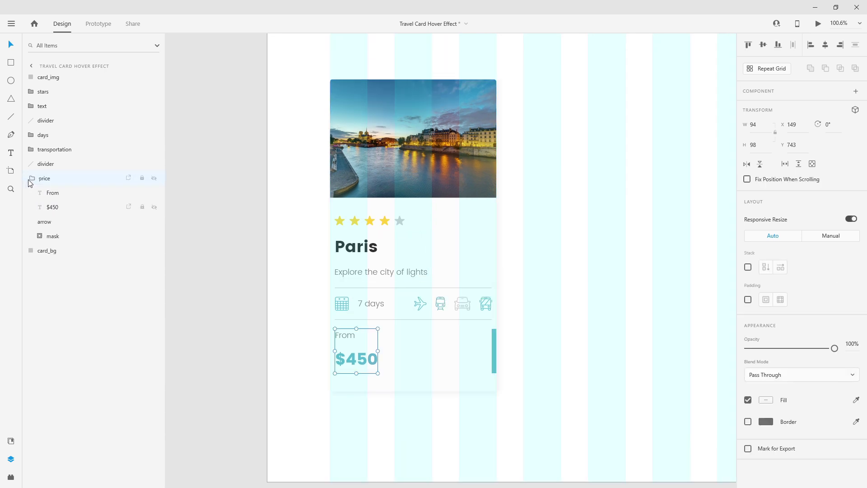
click(31, 179)
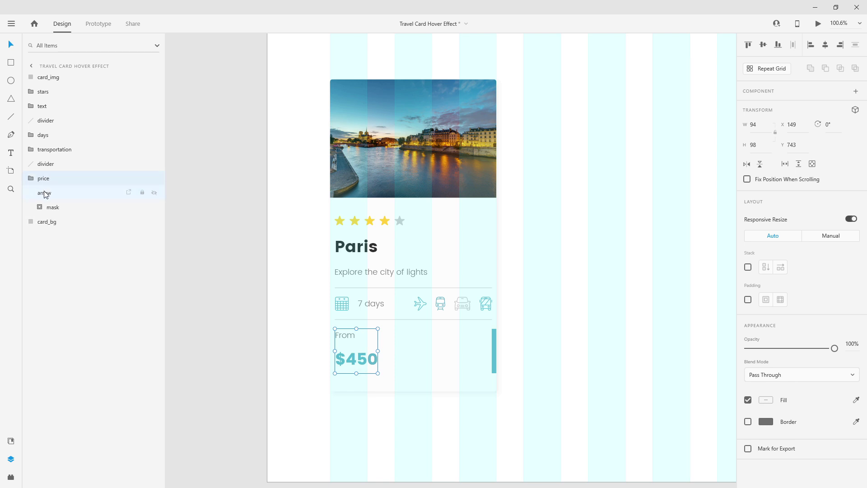
click(46, 194)
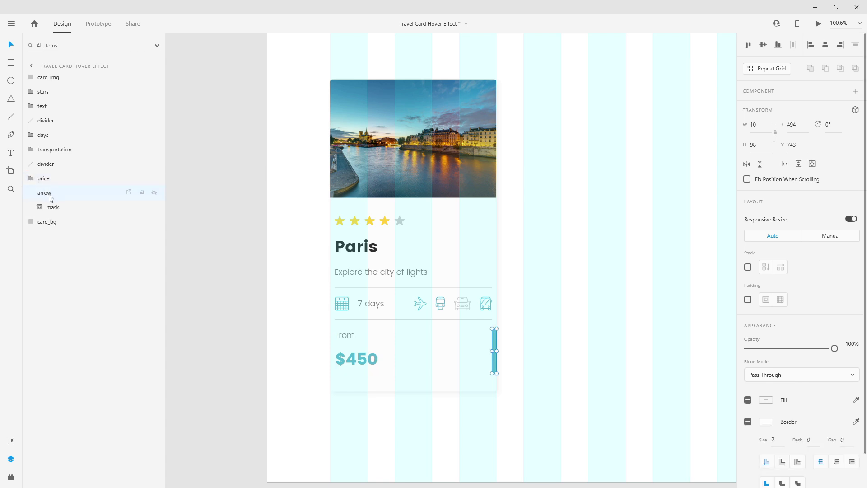
click(46, 209)
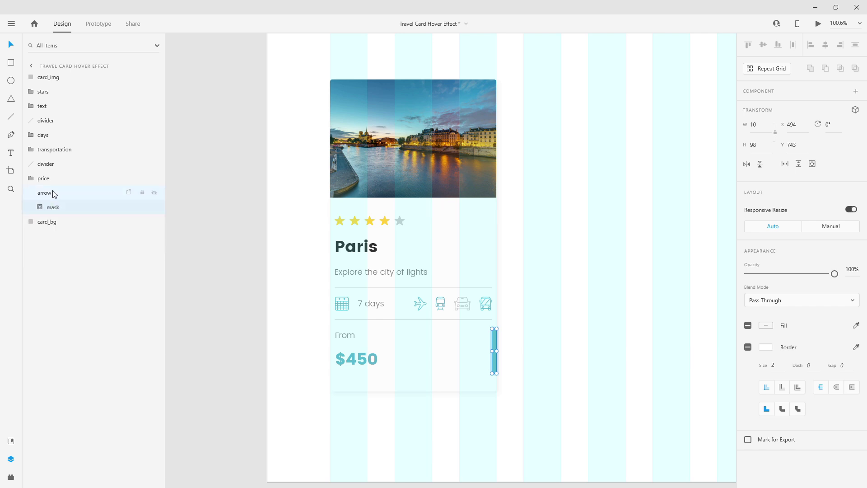
click(52, 193)
scroll(460, 377, up, 5)
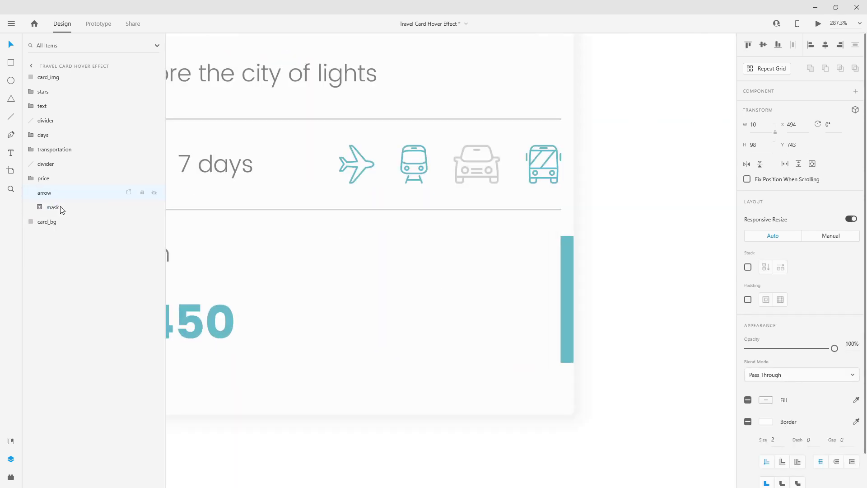
key(Delete)
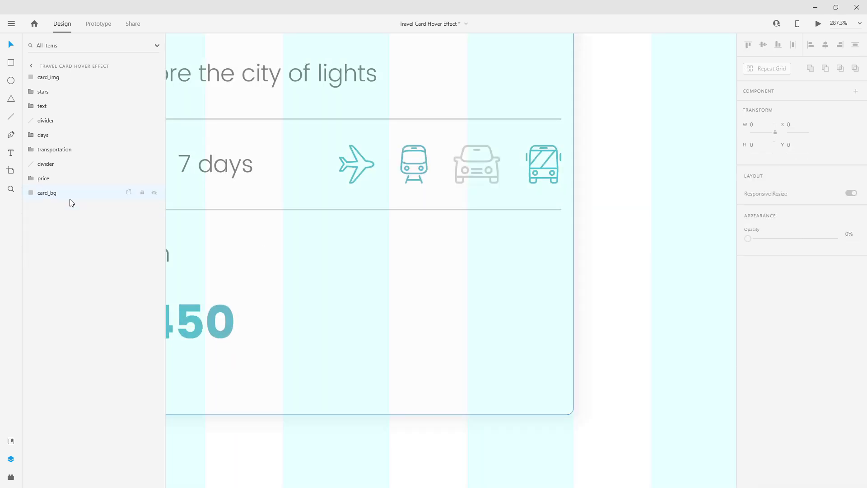
key(ctrl+z)
Check the mask, right_arrow and arrow_bg layers inside the arrow group.
click(31, 195)
click(62, 211)
click(45, 207)
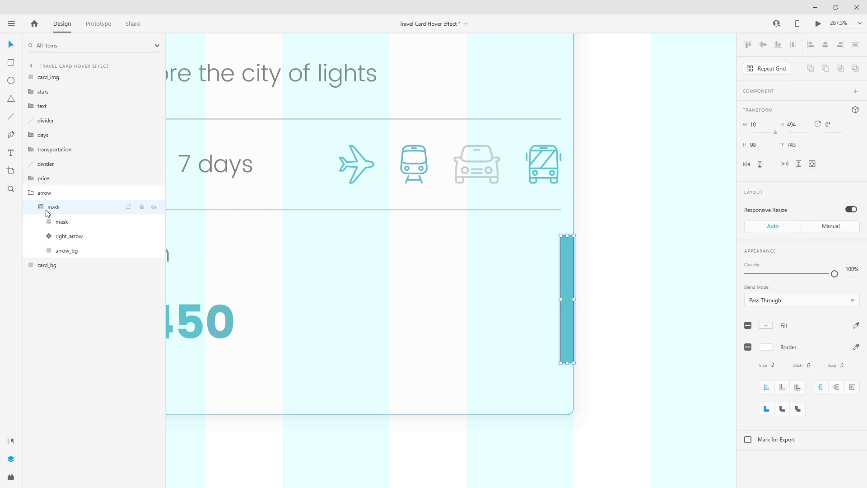
click(61, 221)
click(68, 235)
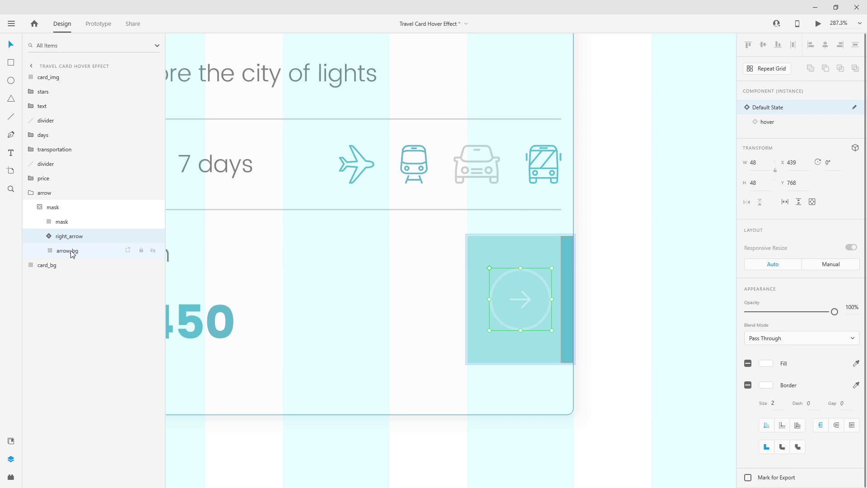
click(72, 251)
click(72, 240)
click(75, 253)
click(50, 207)
click(41, 207)
click(32, 193)
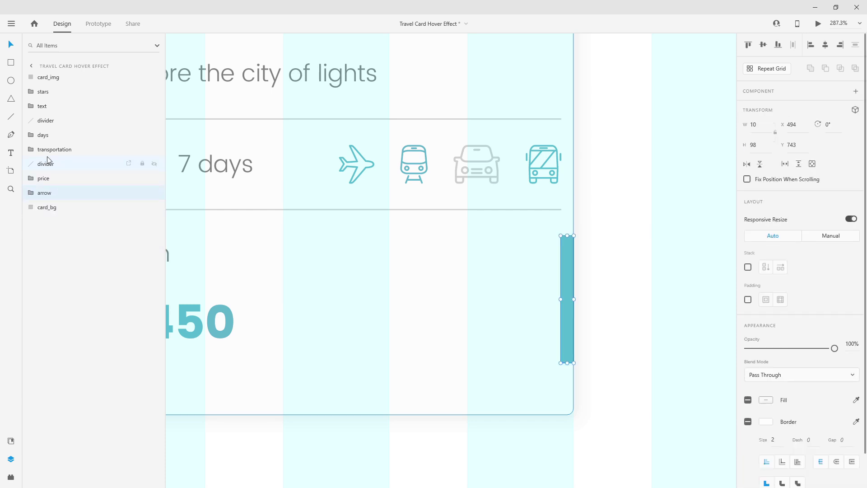
scroll(400, 251, down, 5)
Group the dividers, days and transport layers and name the group 'info'.
click(57, 167)
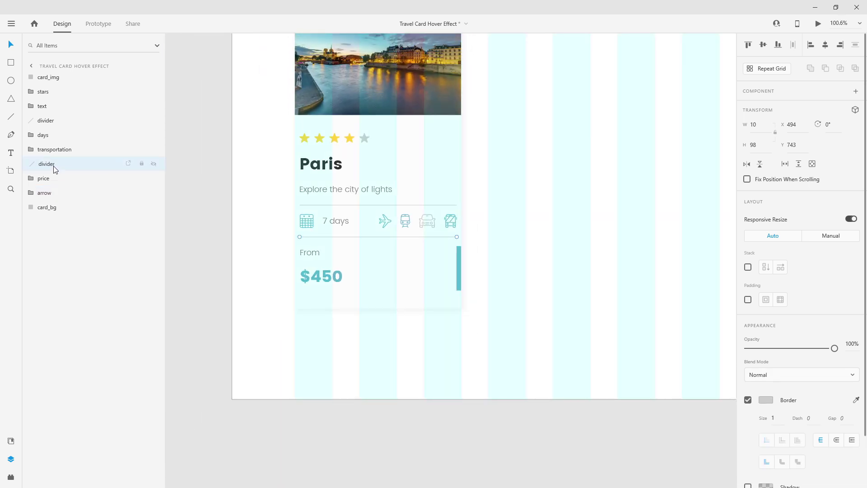
click(377, 192)
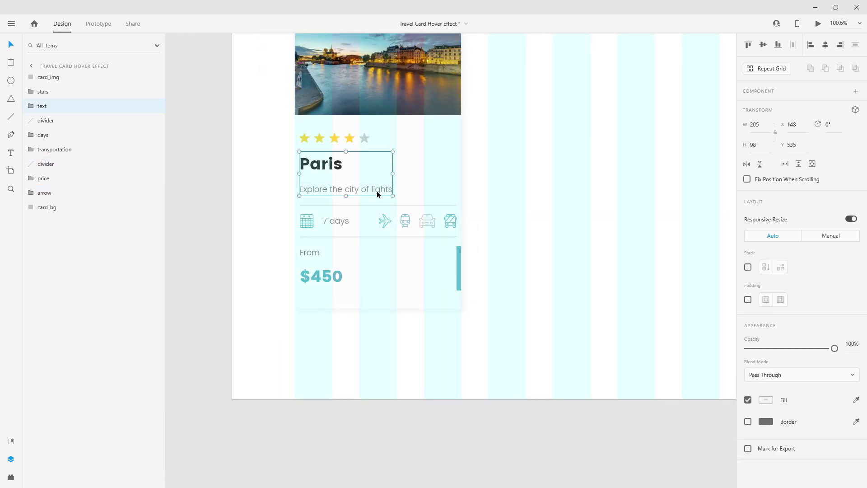
click(51, 165)
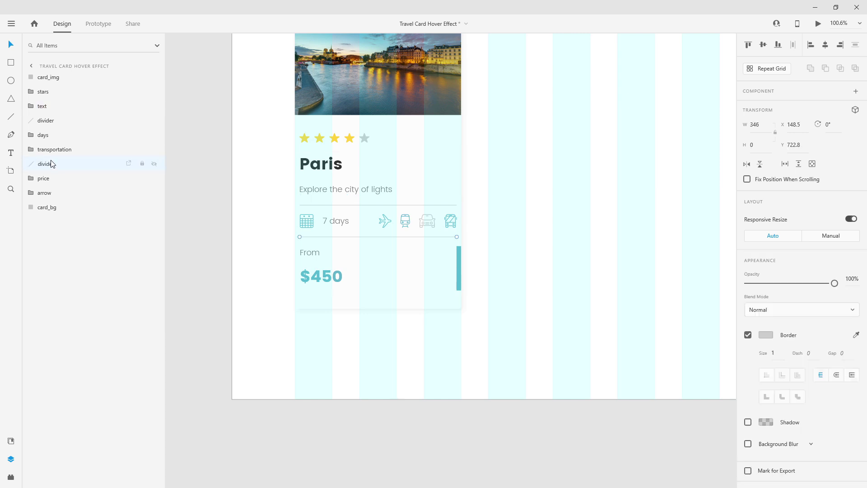
shift+click(62, 120)
key(ctrl+g)
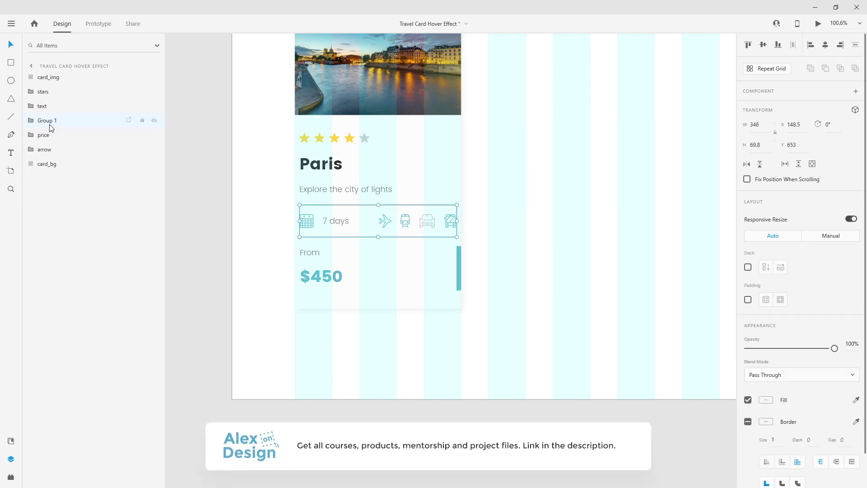
click(31, 120)
double_click(45, 120)
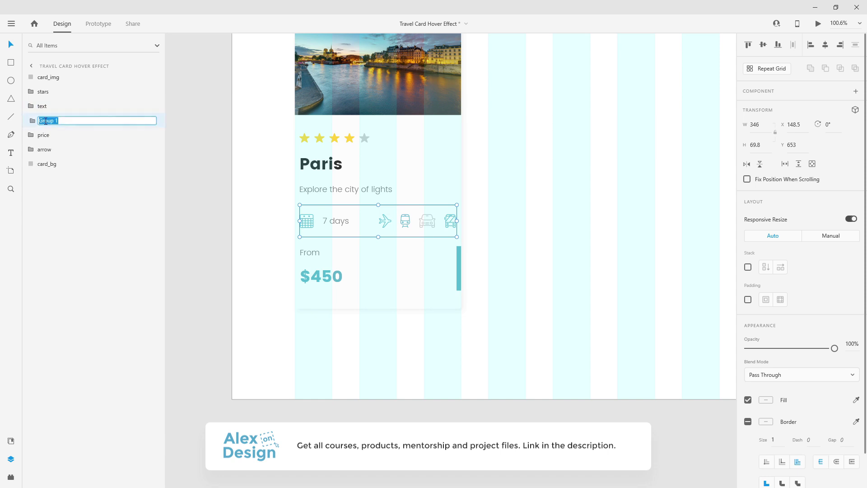
text(info)
key(Return)
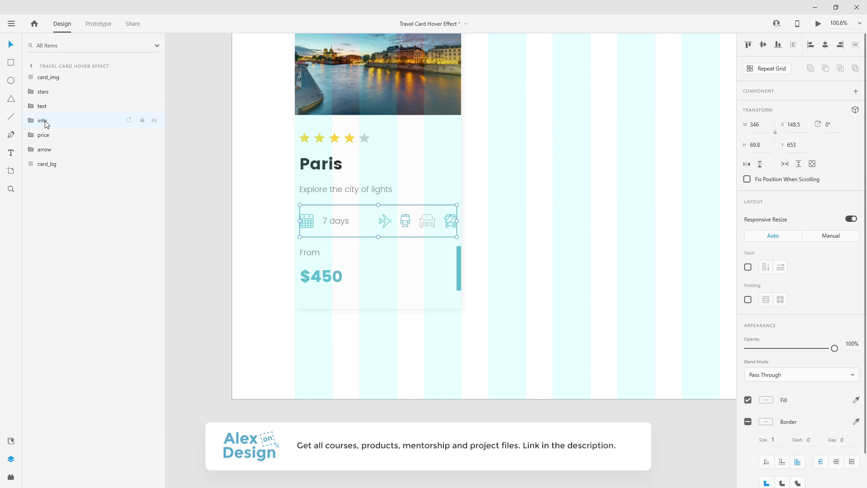
Group every card layer from card_img to card_bg as 'travel_card'.
click(56, 150)
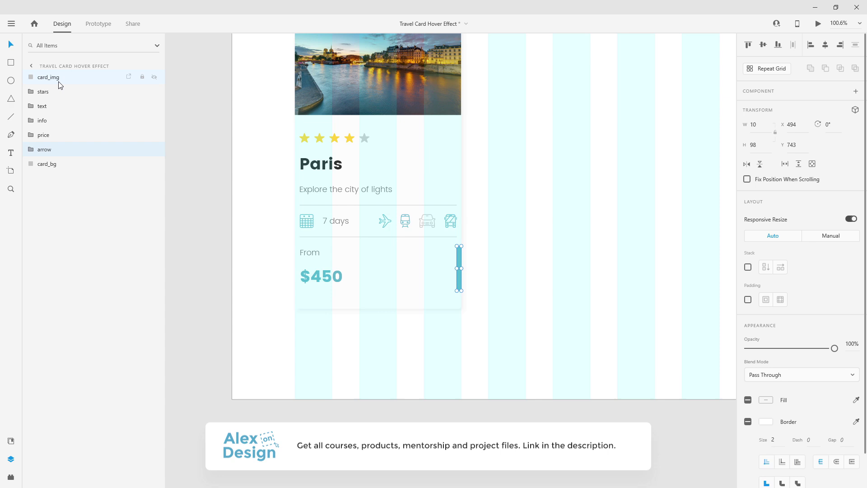
click(58, 82)
shift+click(58, 163)
key(ctrl+g)
double_click(49, 77)
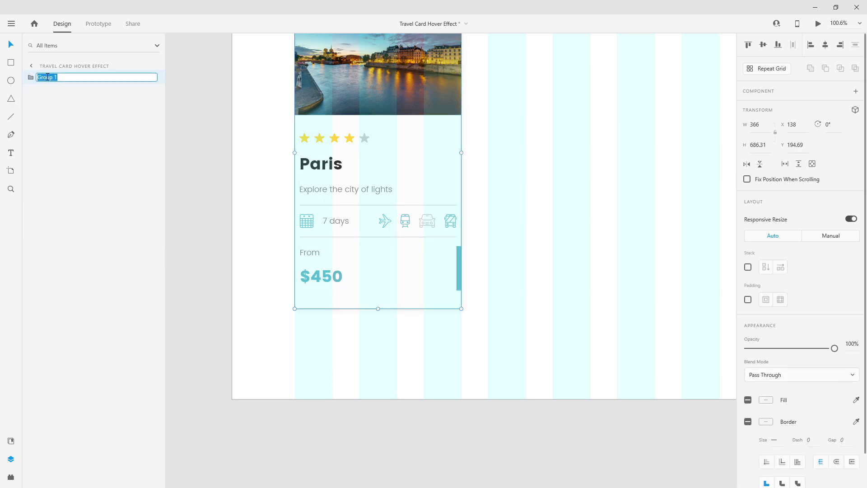
text(travel_card)
key(Return)
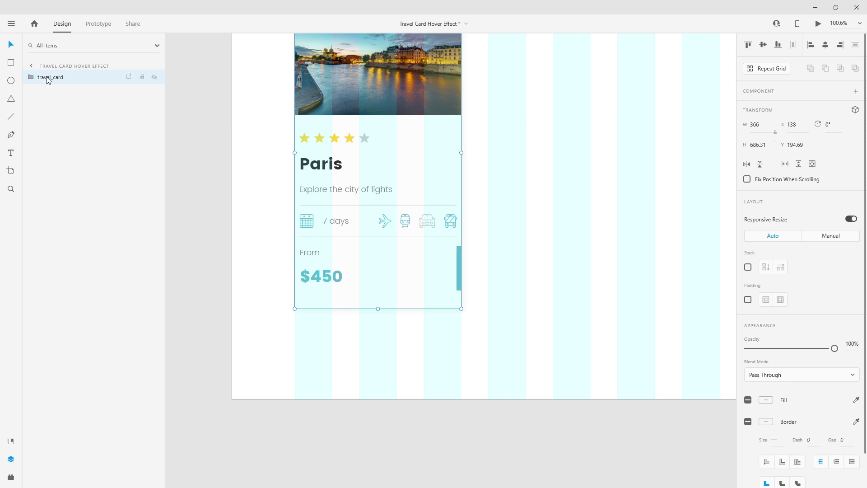
Group the layers from card_img to card_bg again inside travel_card.
click(33, 80)
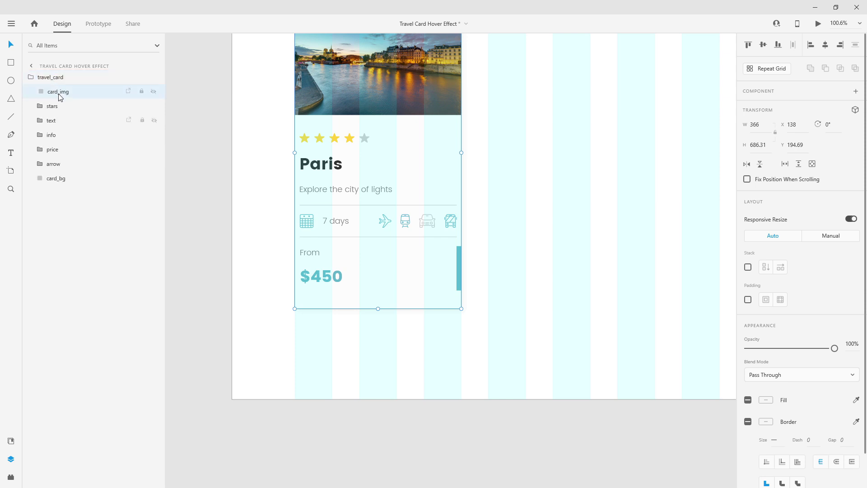
click(56, 91)
shift+click(64, 180)
key(ctrl+g)
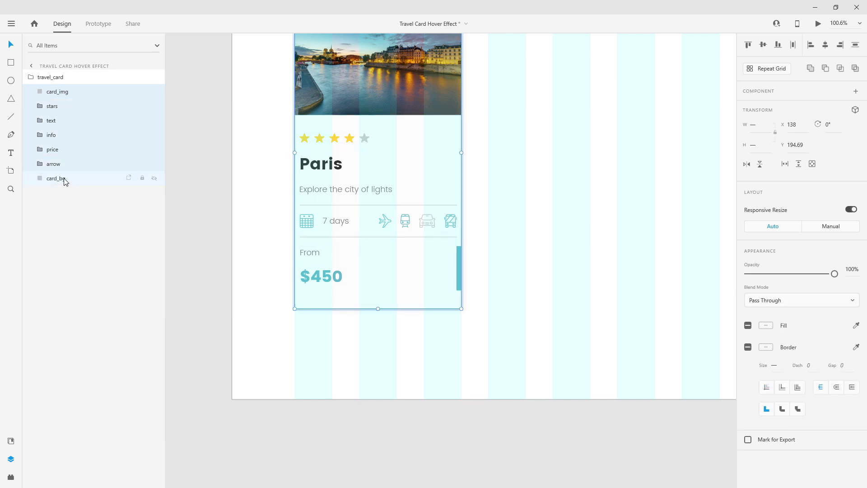
Turn on stack layout for the inner group and test title spacing, keeping 20.
click(748, 258)
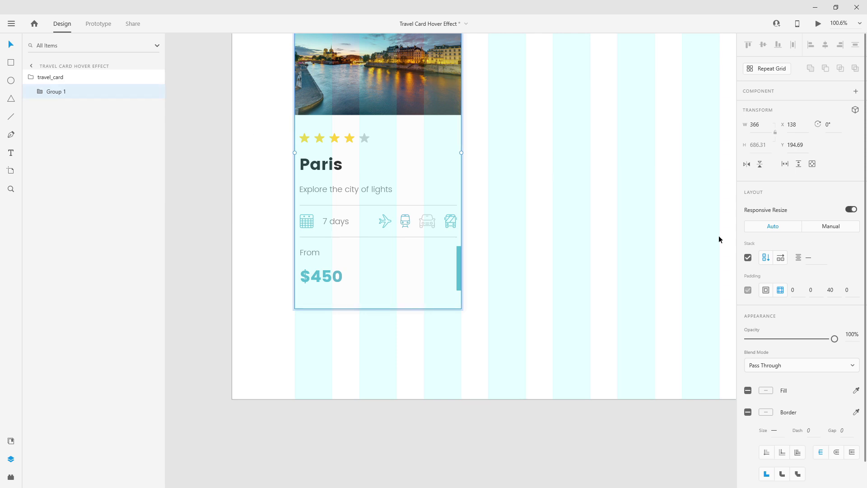
double_click(336, 165)
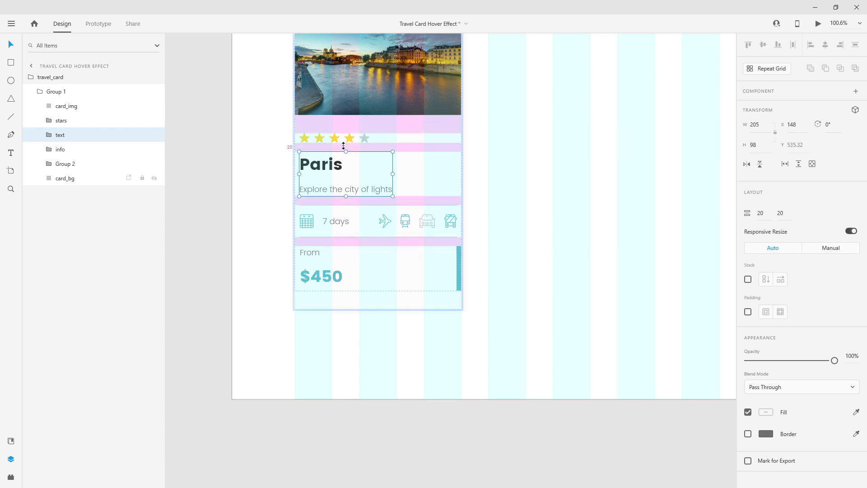
drag(343, 145, 345, 159)
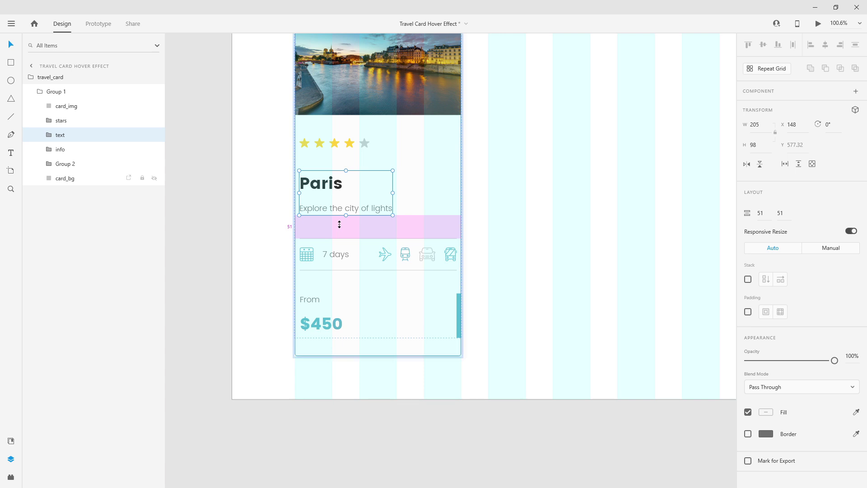
drag(339, 224, 339, 222)
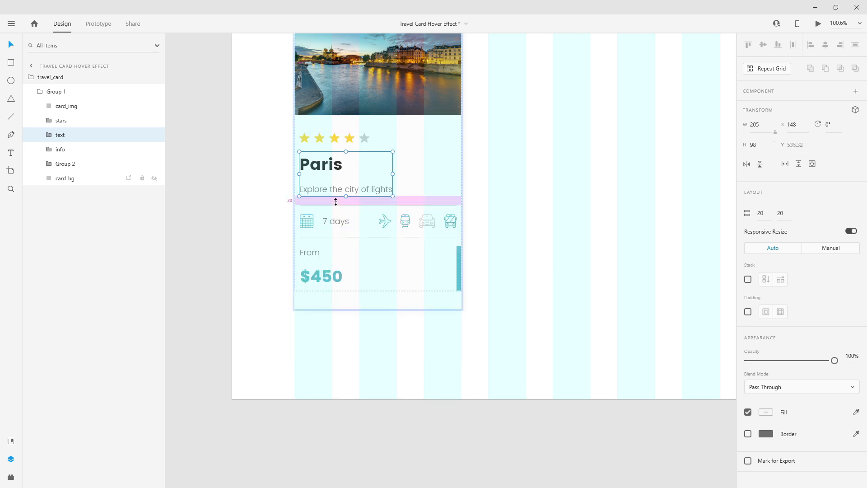
drag(336, 201, 337, 222)
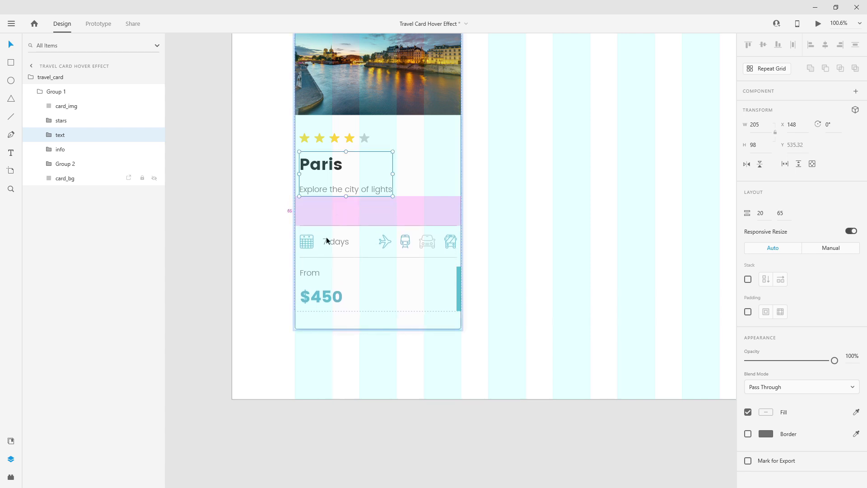
key(ctrl+z)
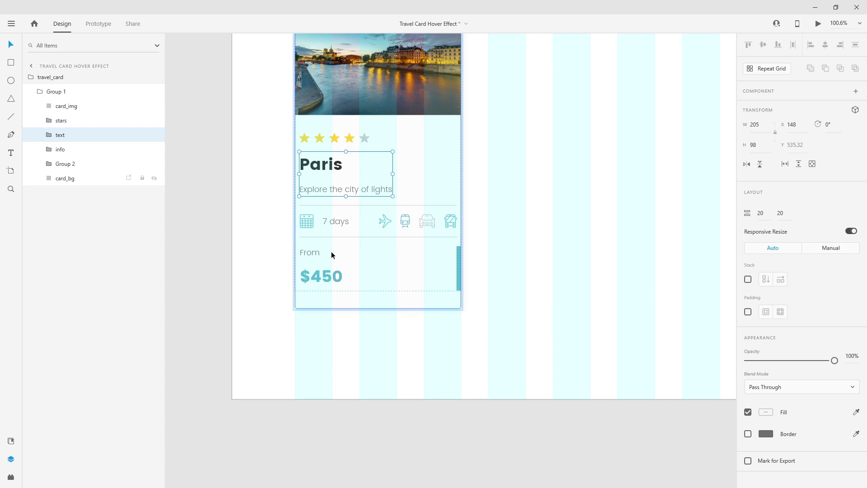
scroll(360, 176, down, 2)
scroll(359, 176, up, 3)
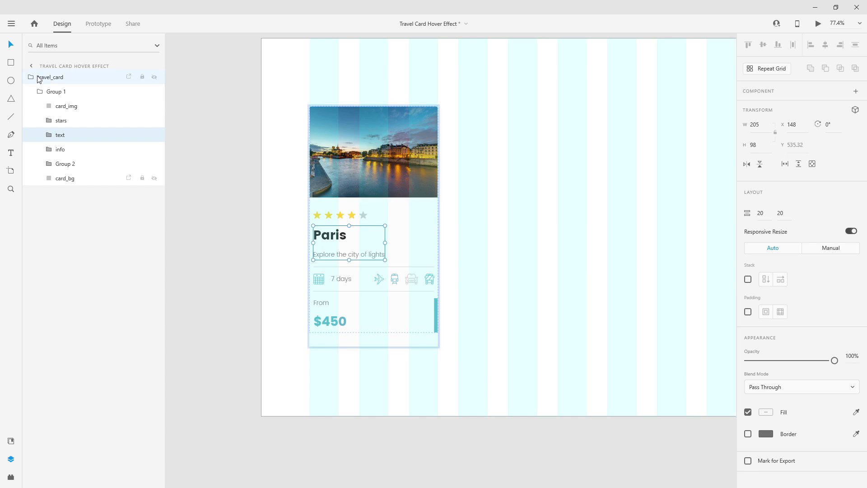
Rename the inner group to 'content' and select the title text inside it.
click(40, 91)
double_click(61, 92)
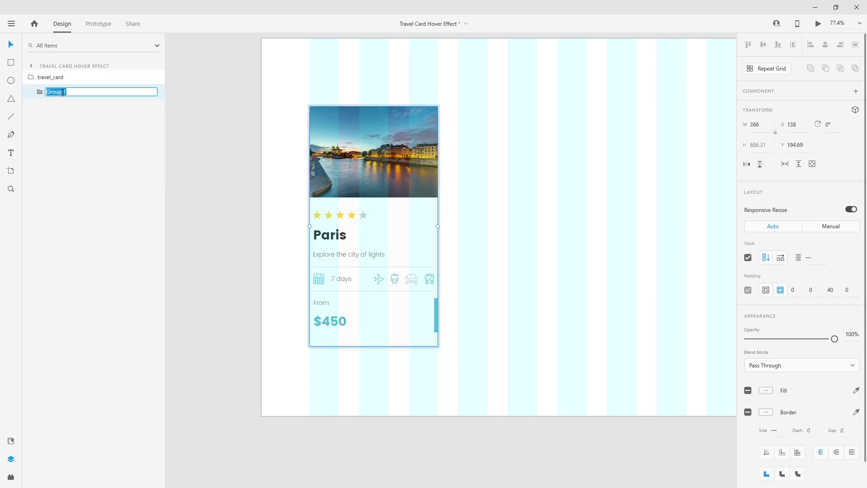
text(conte)
key(Return)
double_click(60, 95)
text(c)
key(Return)
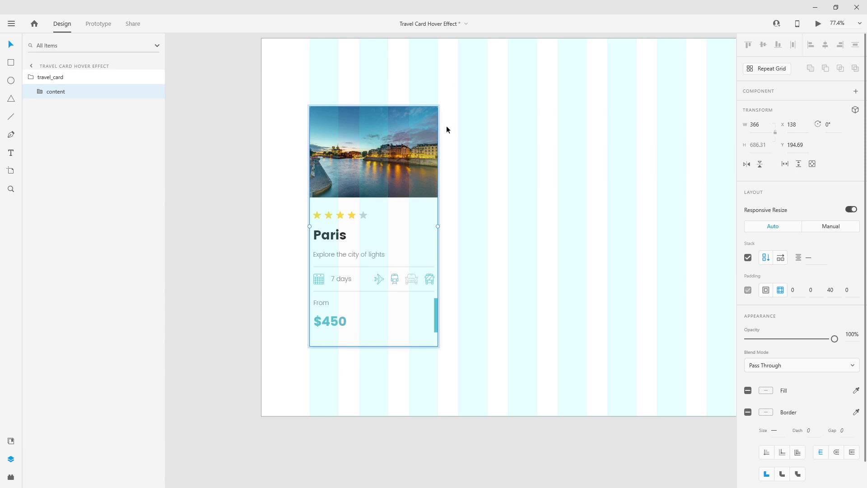
double_click(39, 93)
click(40, 92)
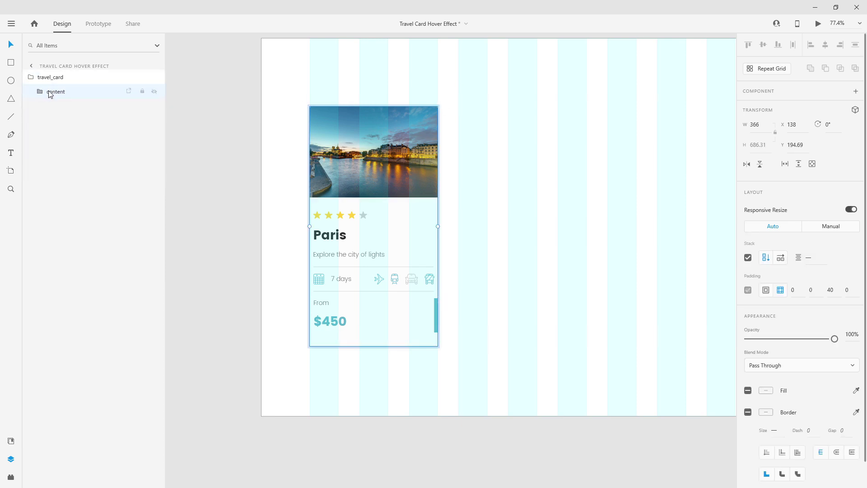
double_click(339, 237)
scroll(320, 204, up, 3)
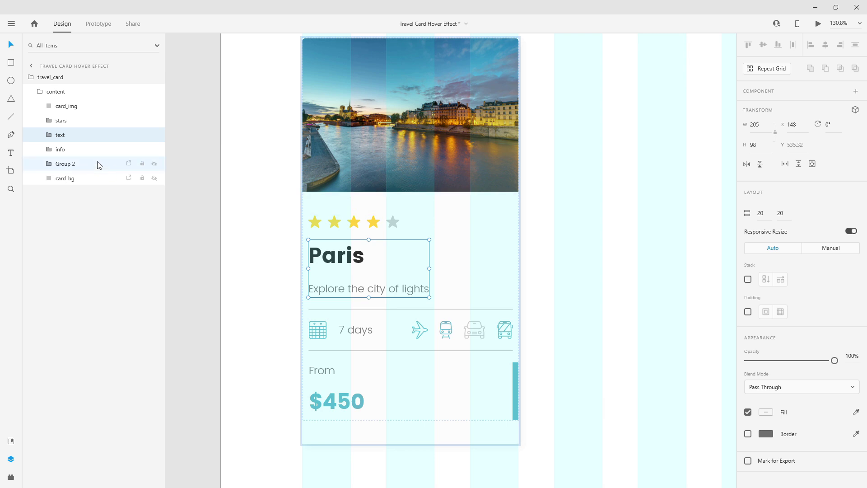
Try reordering the title, price and info row in the stack, undoing each move.
drag(361, 256, 357, 221)
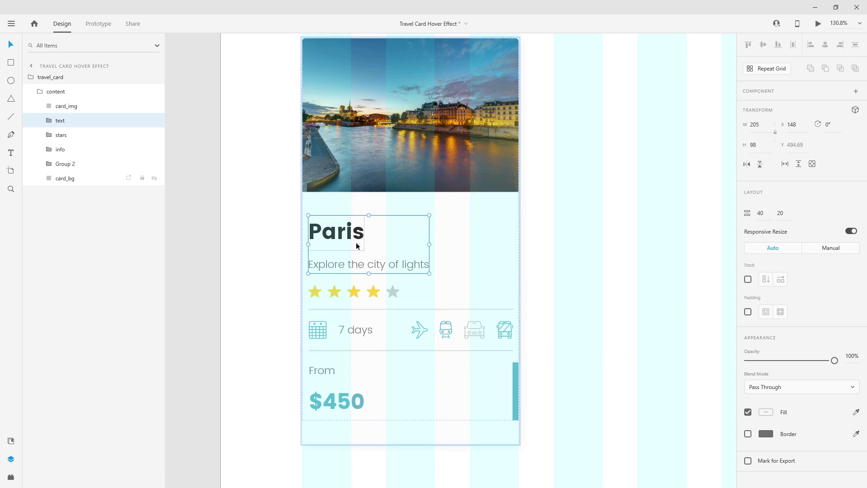
key(ctrl+z)
drag(354, 400, 351, 336)
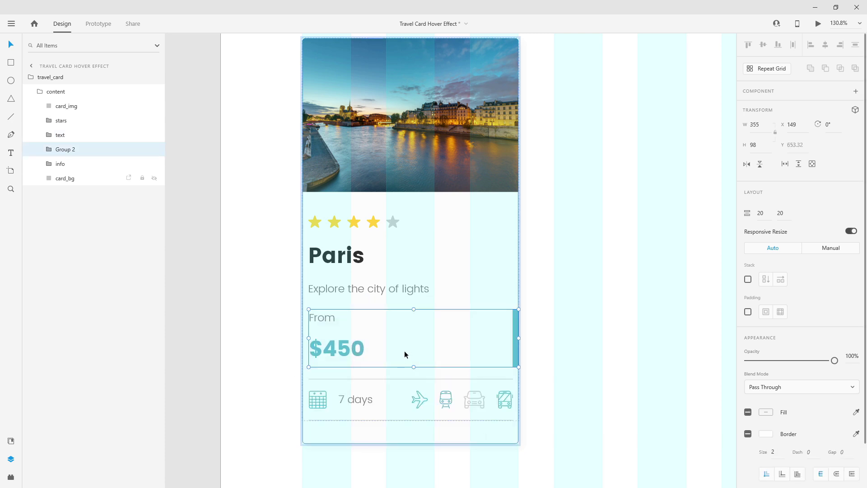
key(ctrl+z)
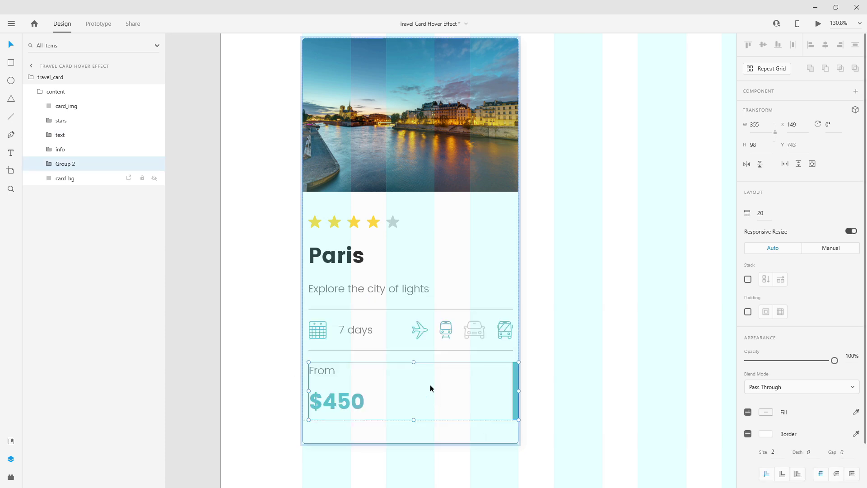
drag(356, 329, 363, 232)
key(ctrl+z)
key(ctrl+z)
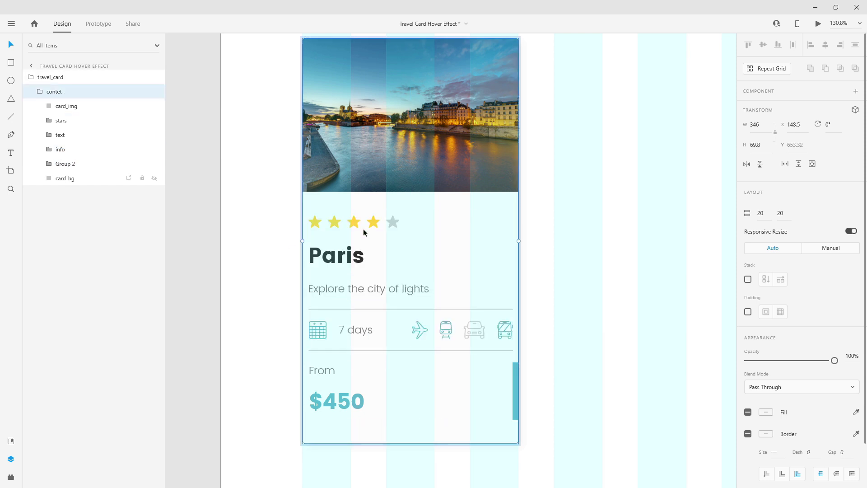
Correct the misspelled group name to 'content' and select travel_card.
click(40, 92)
double_click(54, 92)
text(content)
key(Return)
click(31, 77)
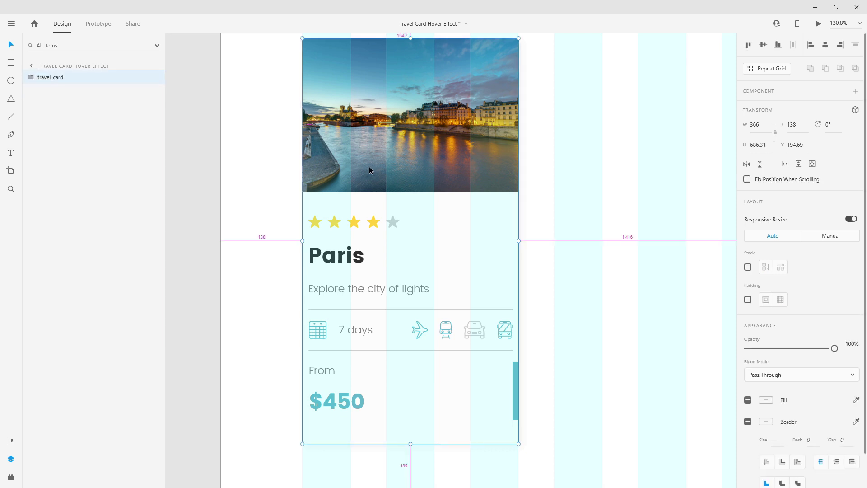
Make travel_card a component, add a Hover State named 'hover', and select content.
ctrl+scroll(380, 169, down, 5)
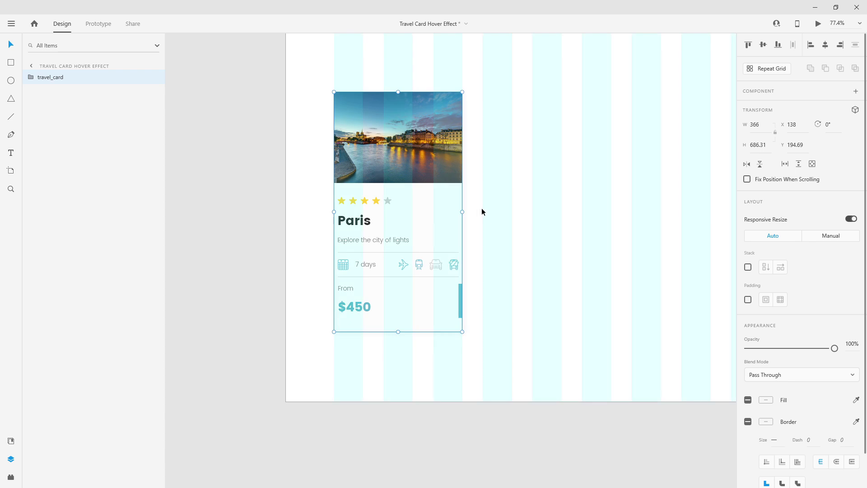
key(ctrl+k)
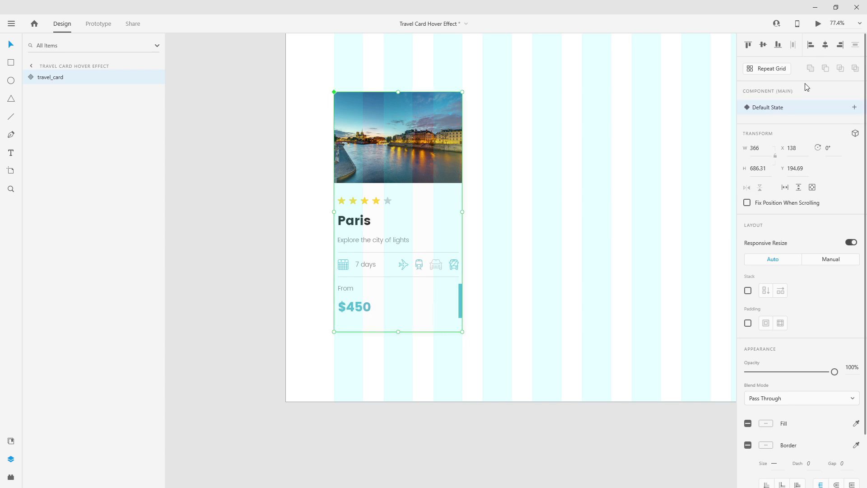
click(854, 109)
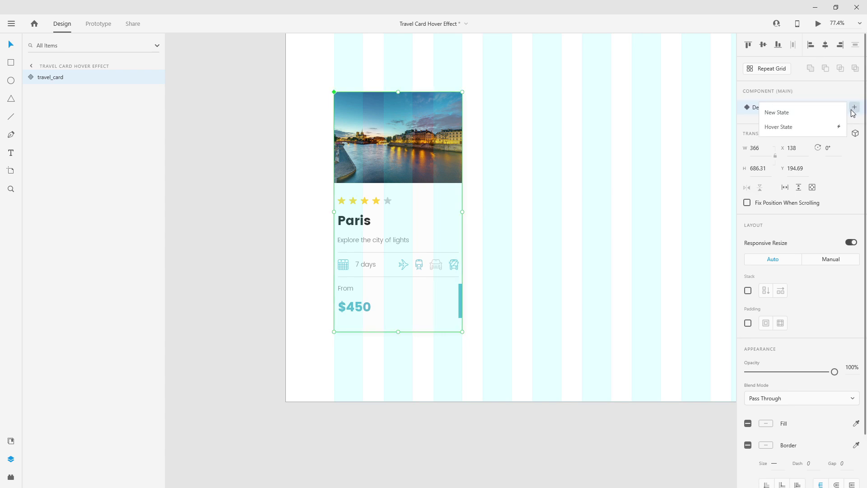
click(799, 127)
text(ho)
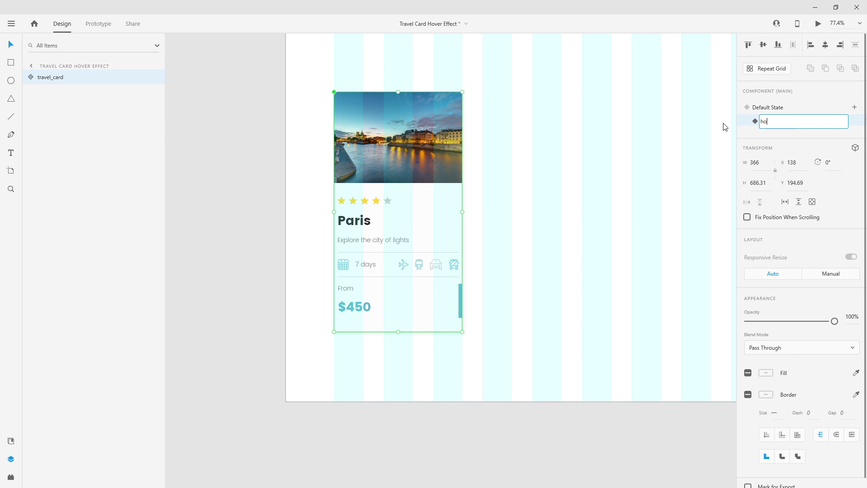
text(ver)
key(Return)
click(31, 77)
click(39, 94)
click(39, 96)
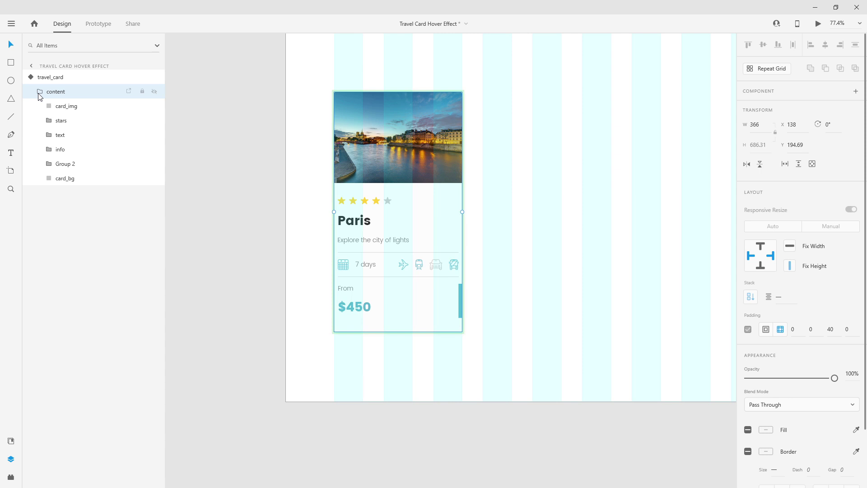
Give card_bg a black shadow at 8% opacity and enlarge card_img slightly from its centre.
click(161, 177)
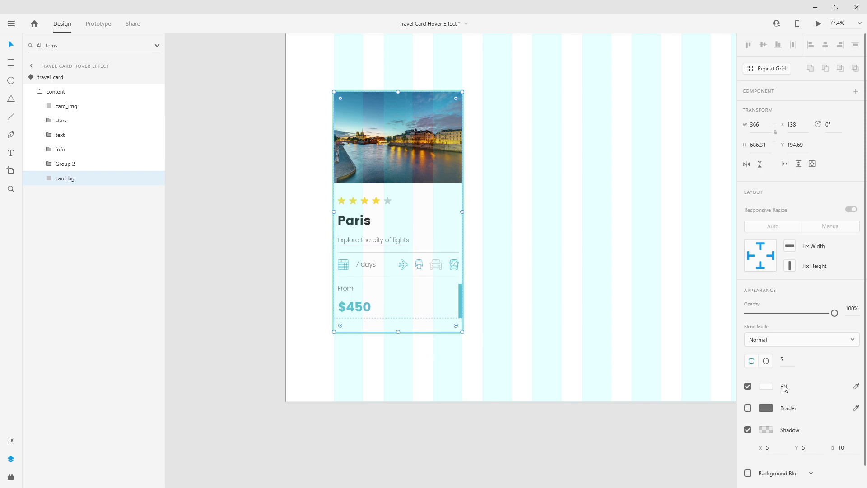
click(764, 430)
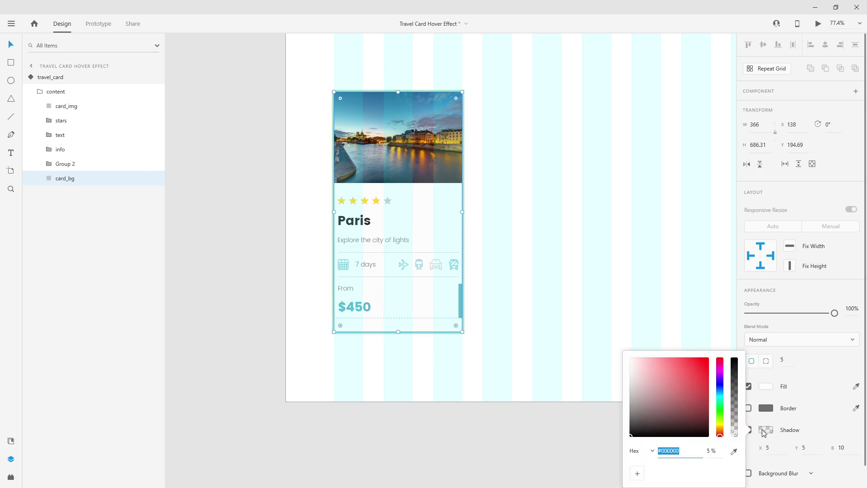
click(714, 451)
key(Return)
click(428, 131)
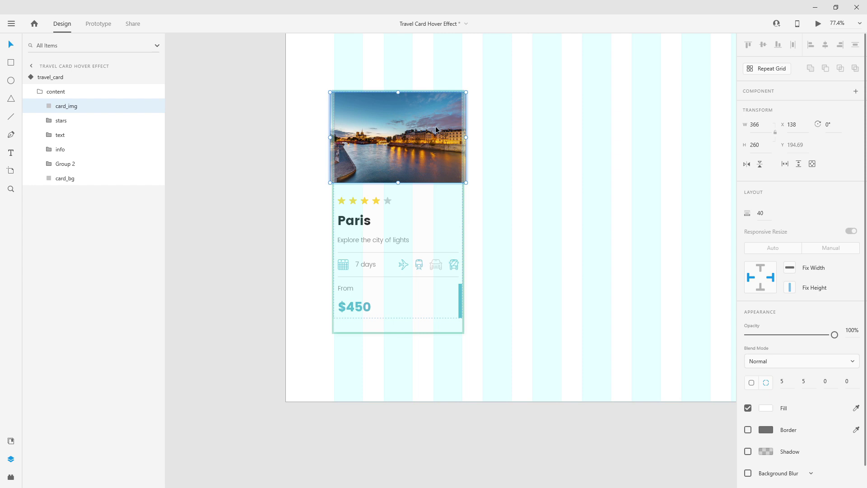
drag(466, 92, 471, 89)
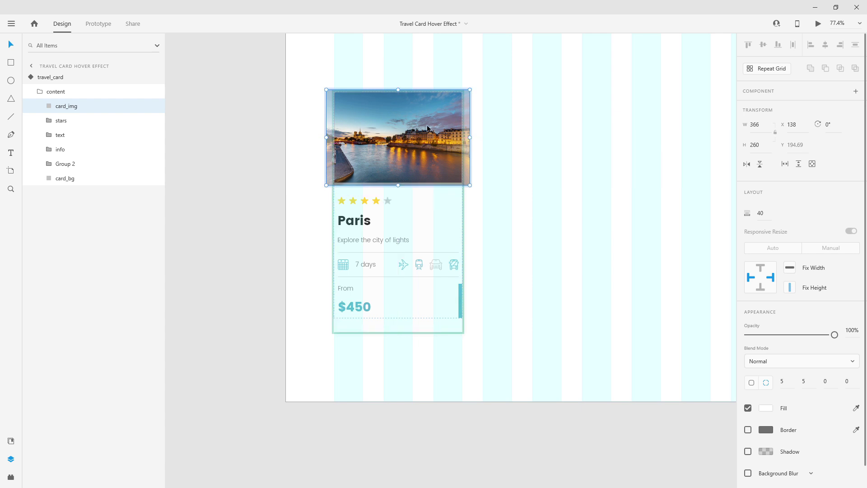
Expand the price-and-arrow group and select the arrow's mask shape.
click(53, 166)
click(62, 194)
click(58, 192)
click(86, 221)
scroll(451, 300, up, 3)
scroll(451, 300, up, 5)
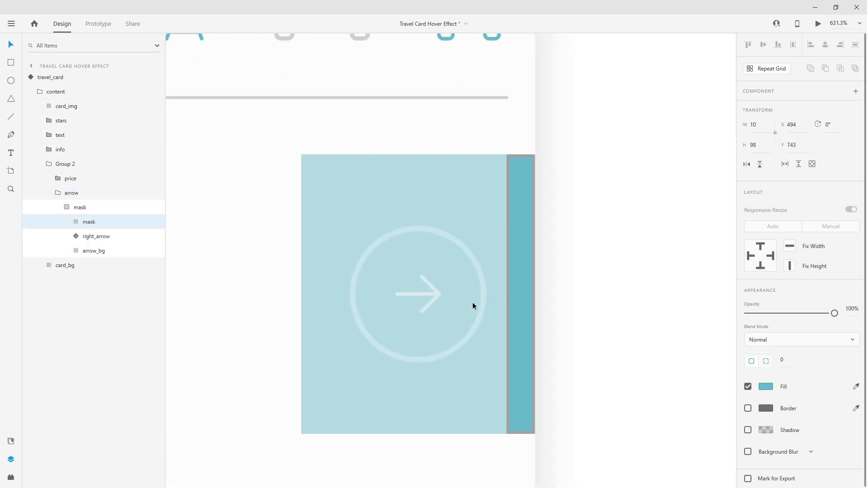
Widen the arrow's mask to 82 px, matching the teal arrow_bg square, to reveal the arrow.
drag(506, 294, 300, 283)
click(93, 250)
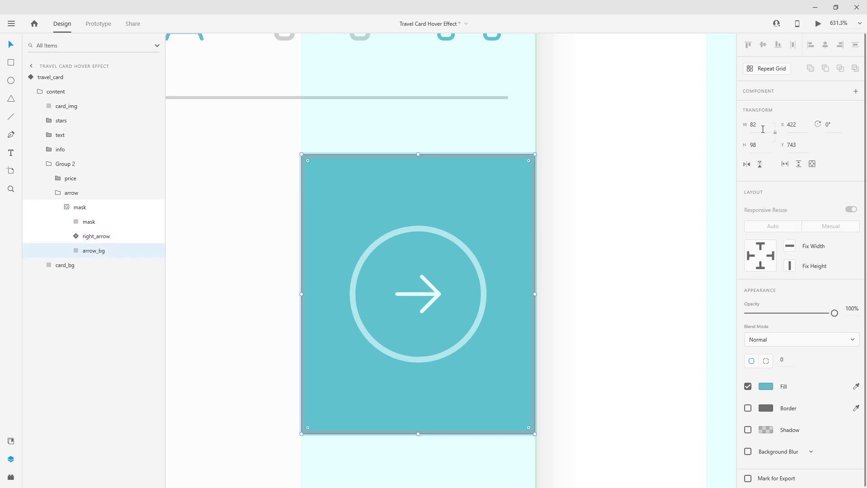
click(86, 221)
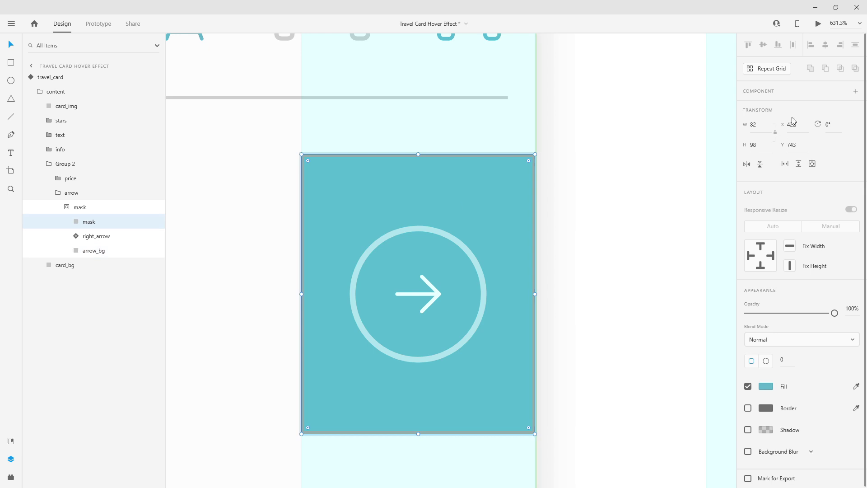
Return from the mask to the whole travel card and switch to its Default State.
key(Escape)
key(Escape)
key(Escape)
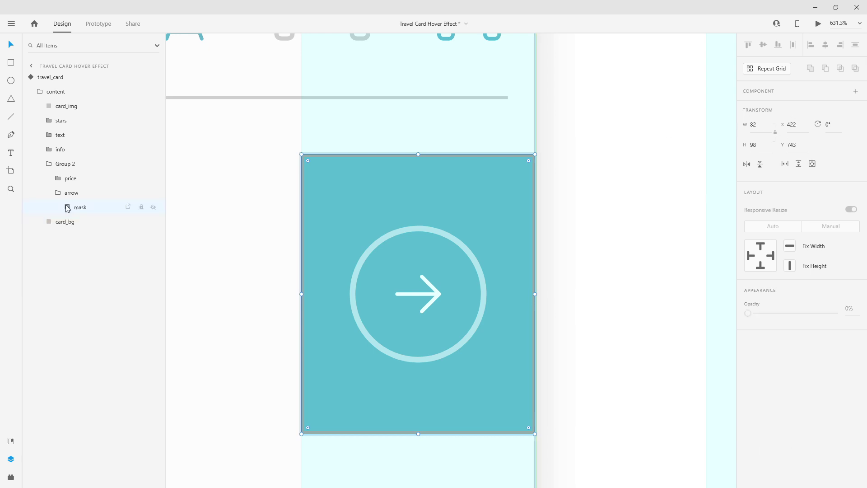
key(Escape)
key(Escape)
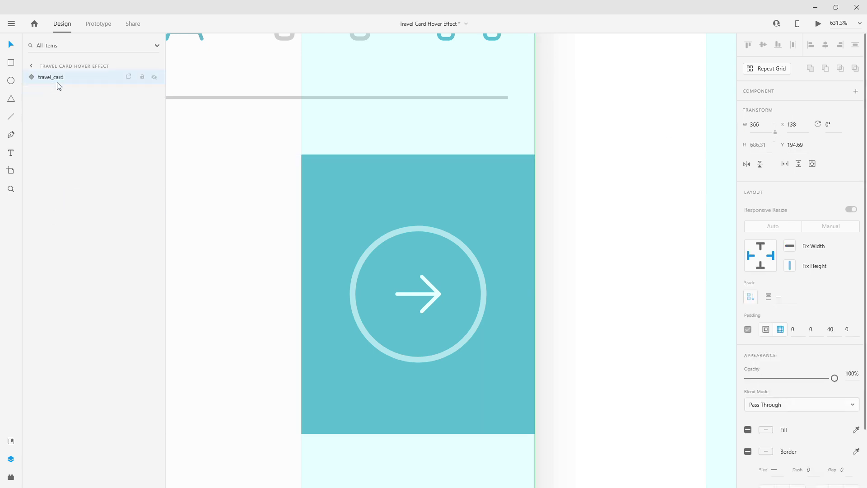
scroll(564, 168, down, 10)
click(767, 107)
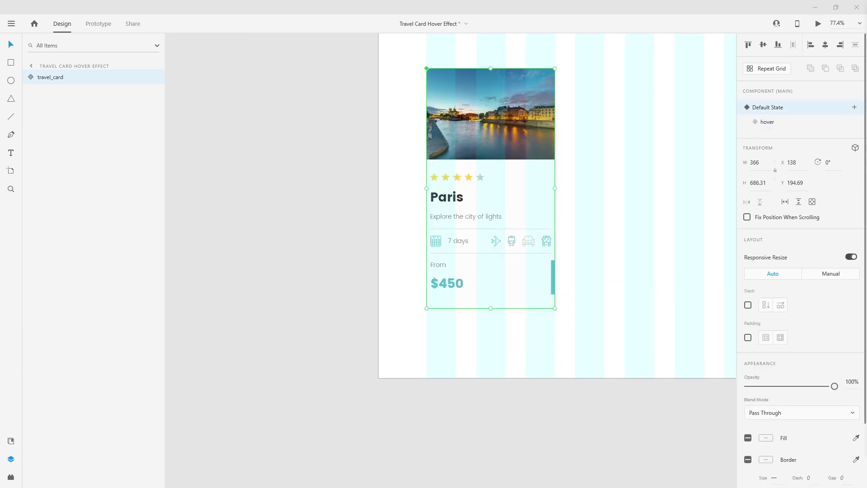
key(ctrl+Return)
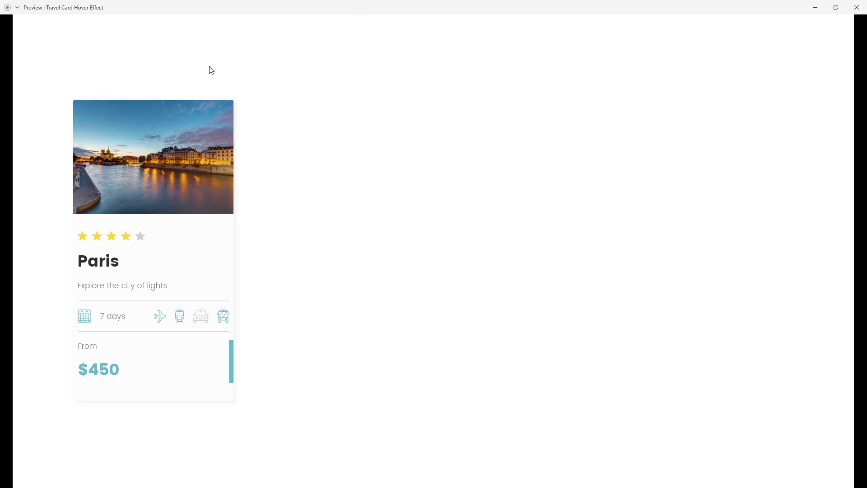
mouse_move(210, 120)
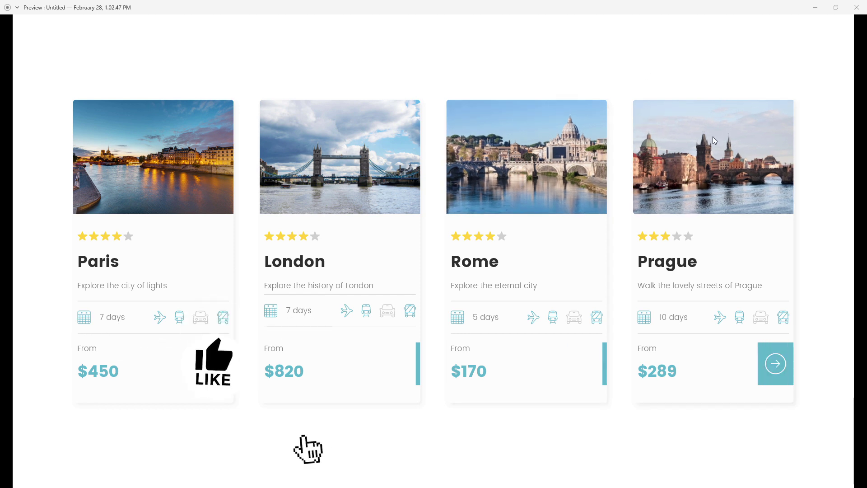
click(857, 7)
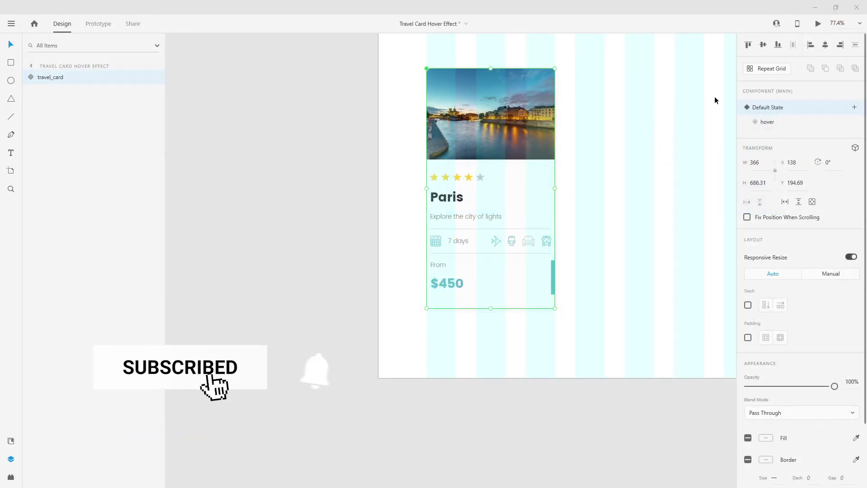
Alt-drag copies of the travel card into a row of four, 60 px apart, and close the preview.
drag(474, 88, 622, 86)
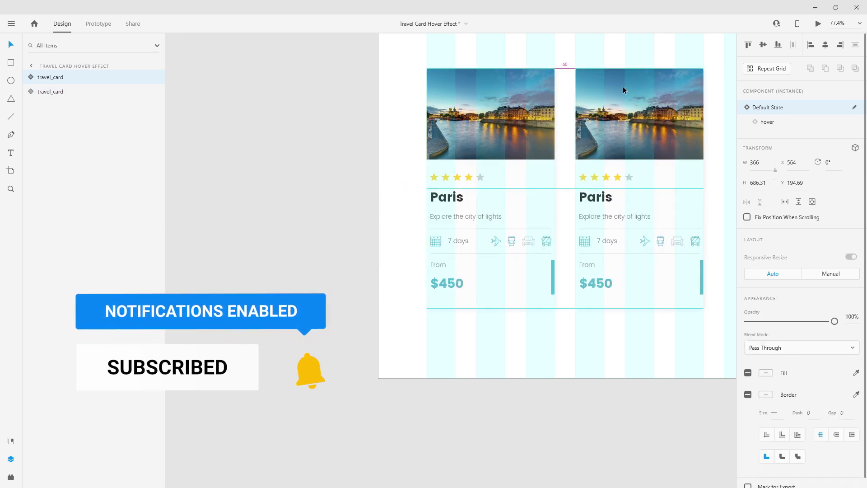
drag(624, 56, 408, 70)
drag(442, 109, 690, 111)
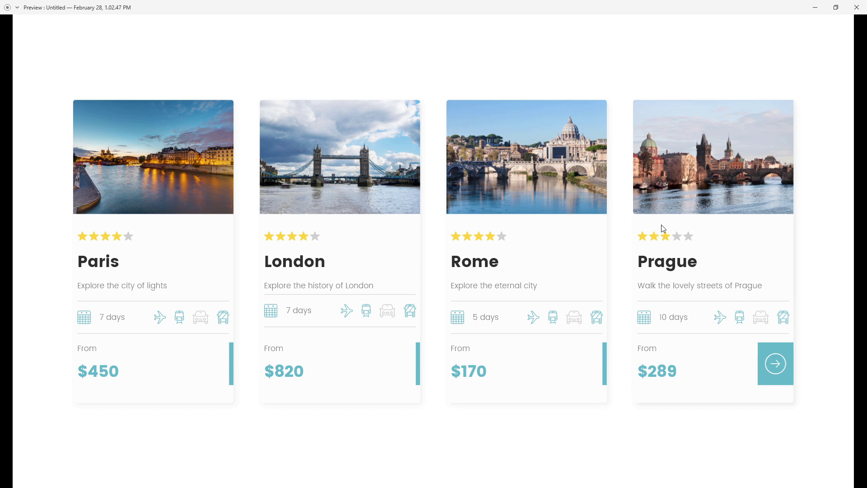
click(857, 8)
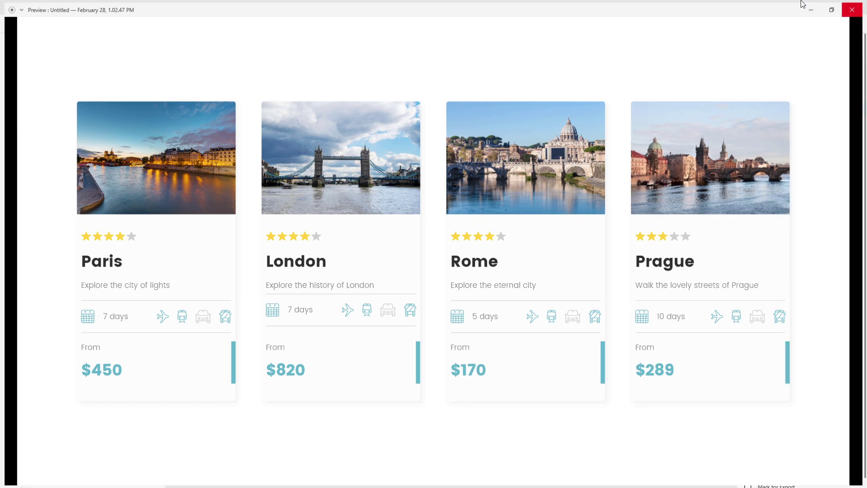
click(256, 120)
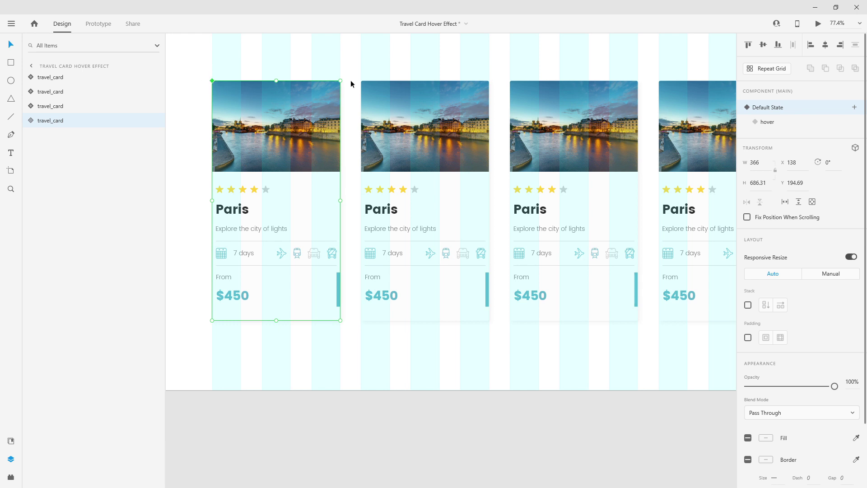
click(384, 97)
click(556, 106)
click(693, 112)
click(388, 88)
click(337, 104)
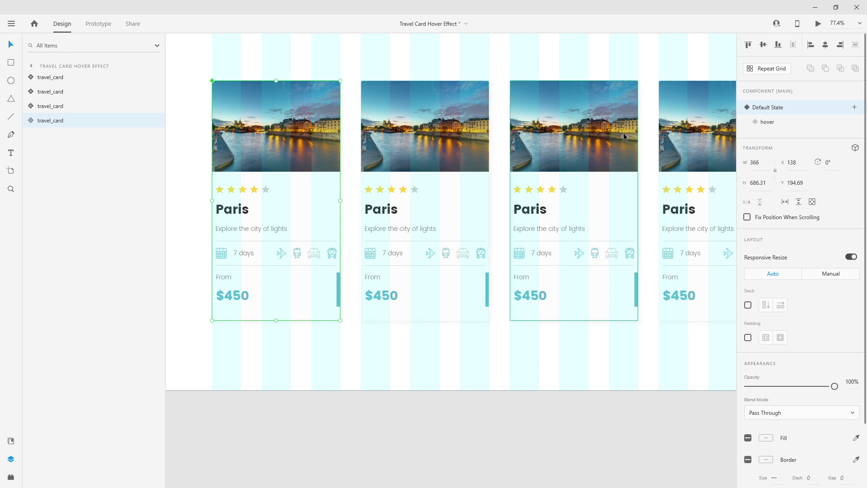
click(31, 120)
click(41, 134)
click(76, 221)
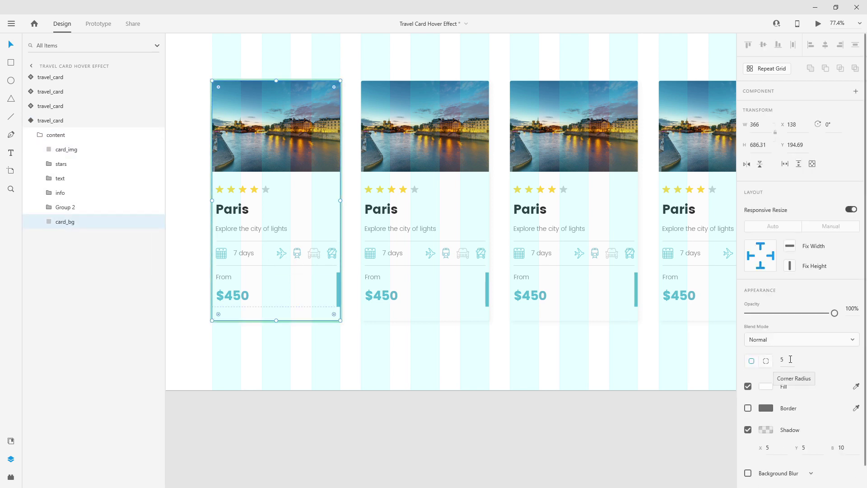
click(790, 359)
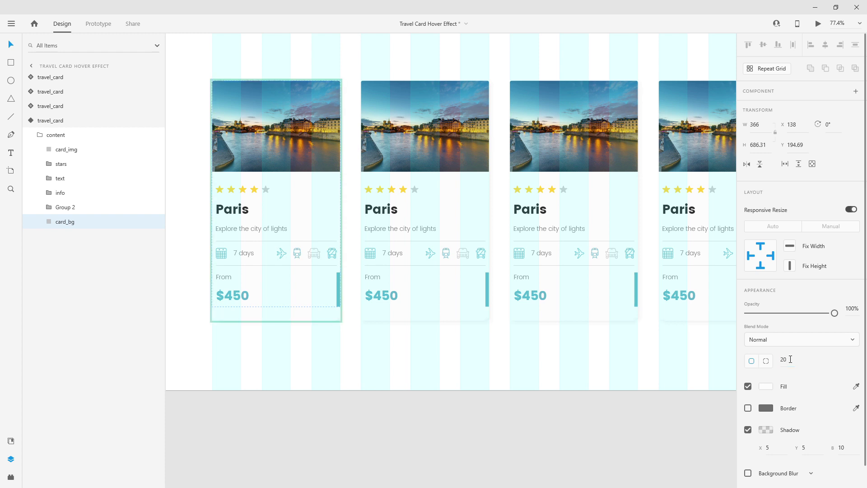
click(478, 310)
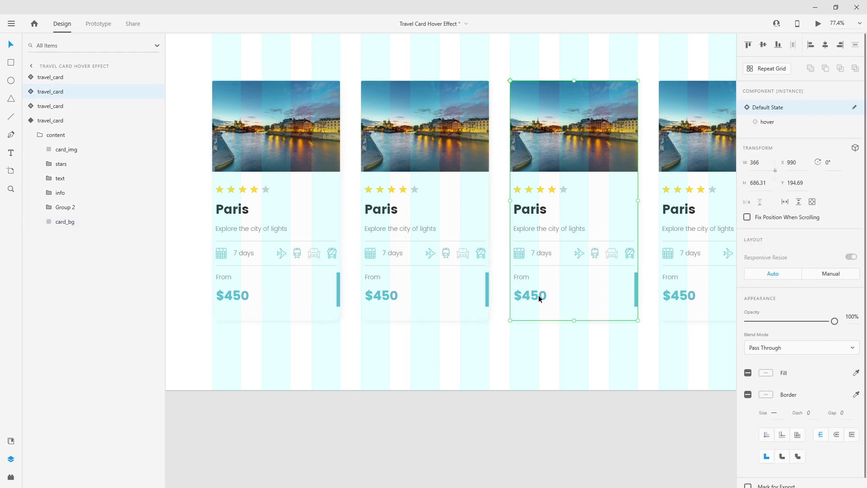
click(253, 226)
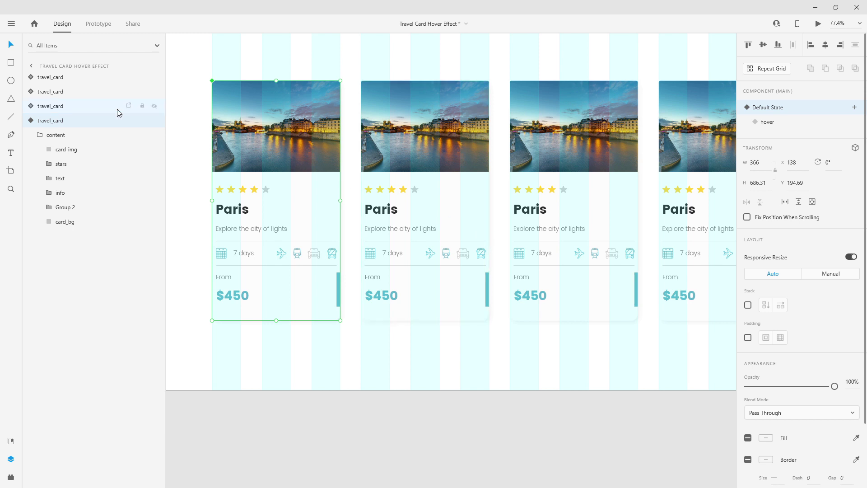
click(73, 222)
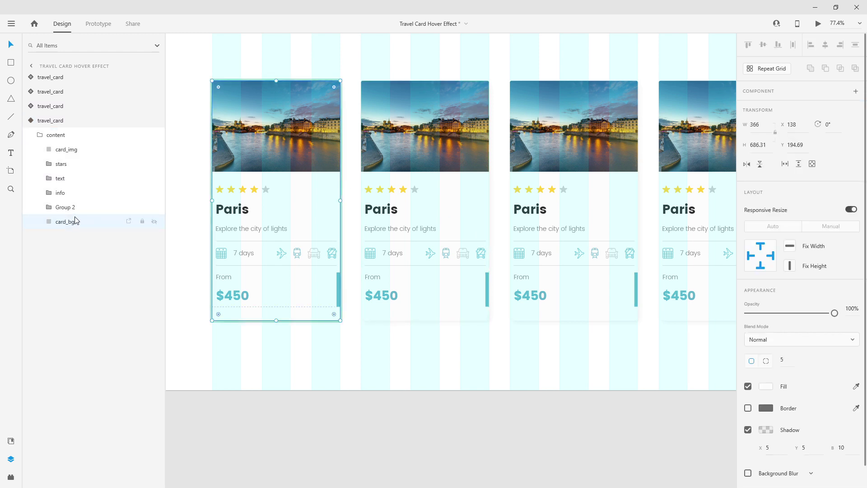
click(42, 134)
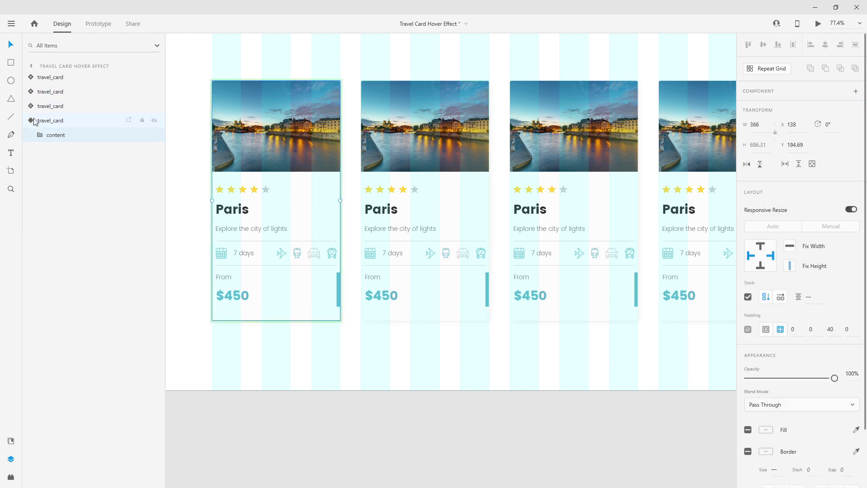
key(Escape)
click(292, 60)
key(ctrl+0)
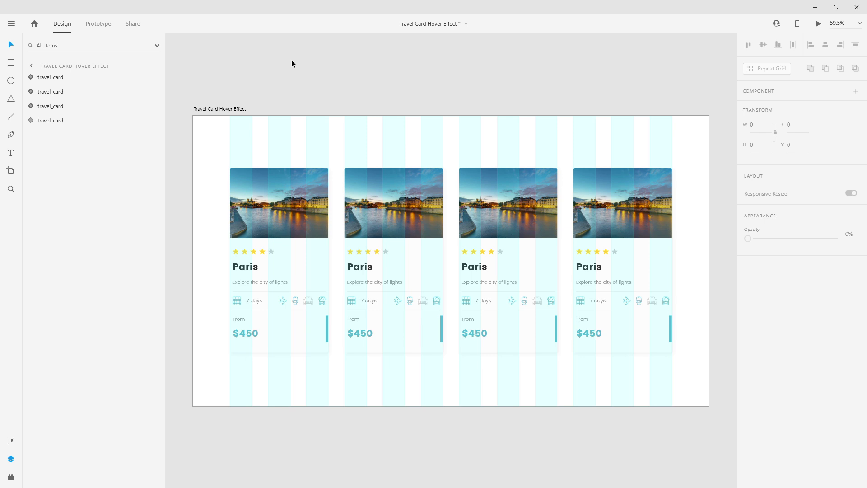
Open the Document Assets panel listing colours, character styles and the travel_card component.
click(11, 441)
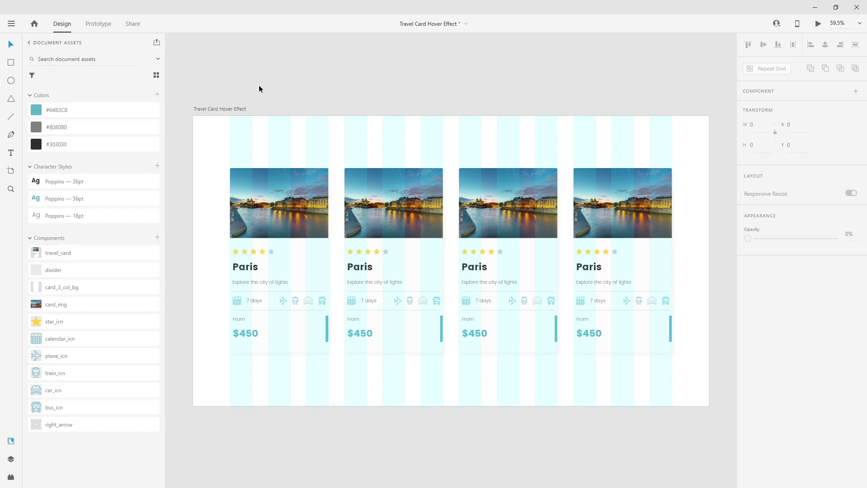